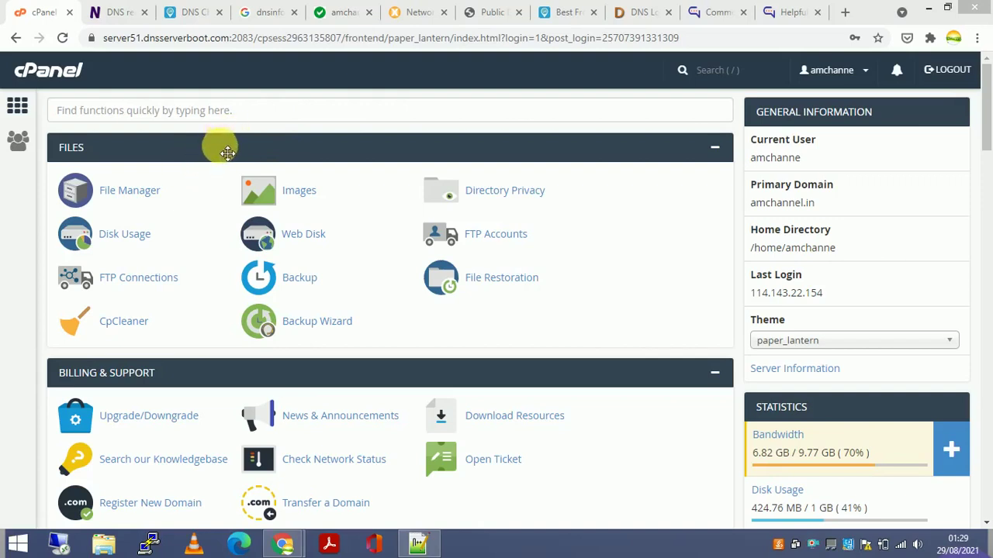
Open the Zone Editor's record management for amchannel.in and look through the full list of zone records.
scroll(212, 131, down, 5)
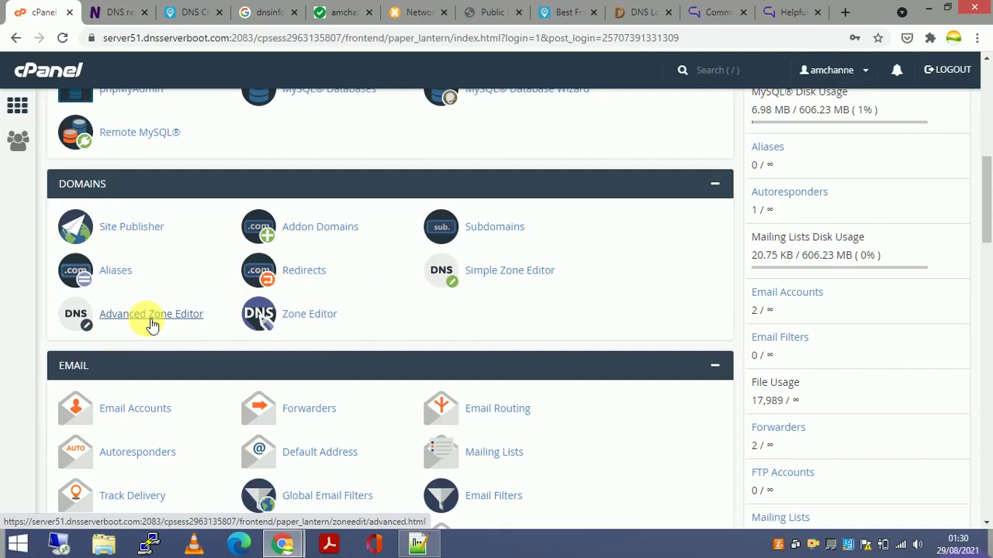
click(304, 321)
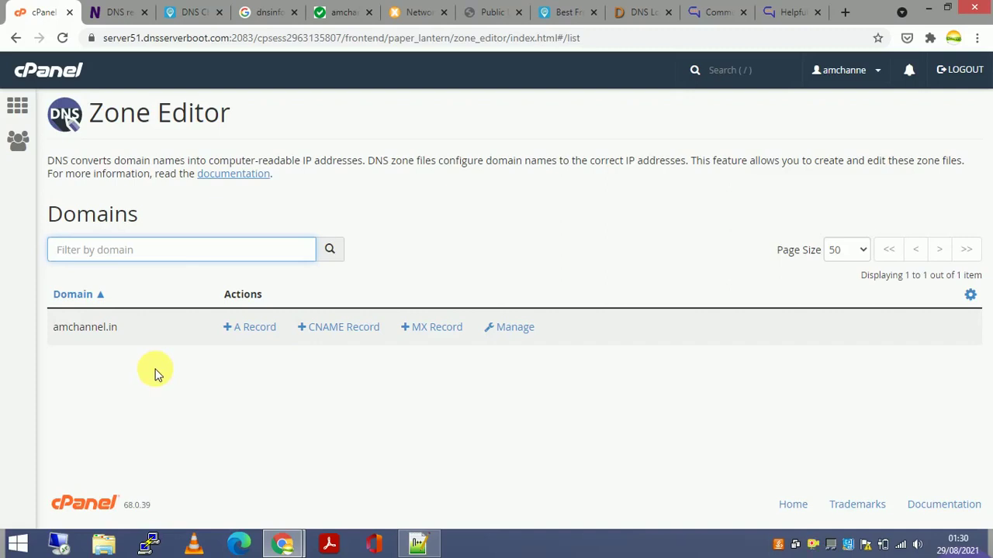
click(515, 328)
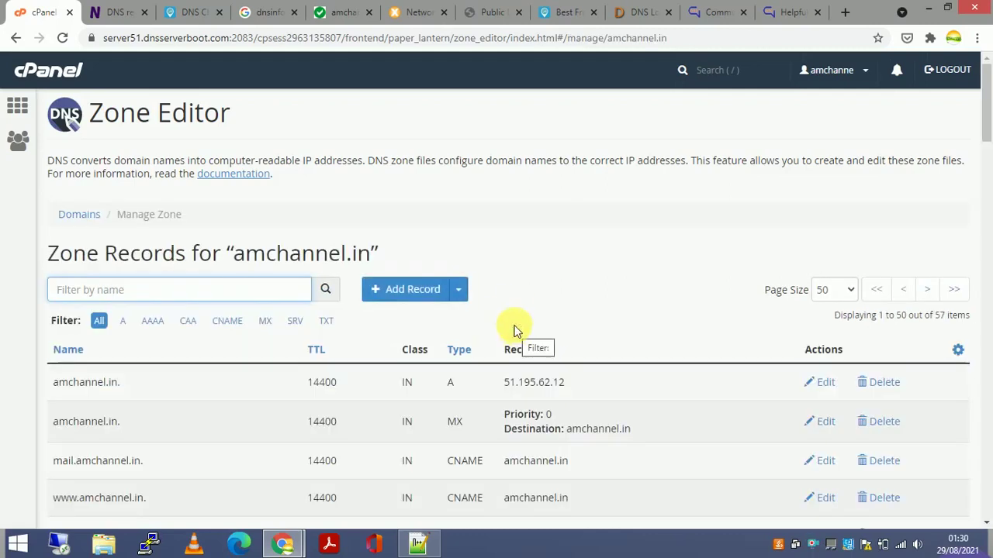
scroll(513, 304, down, 6)
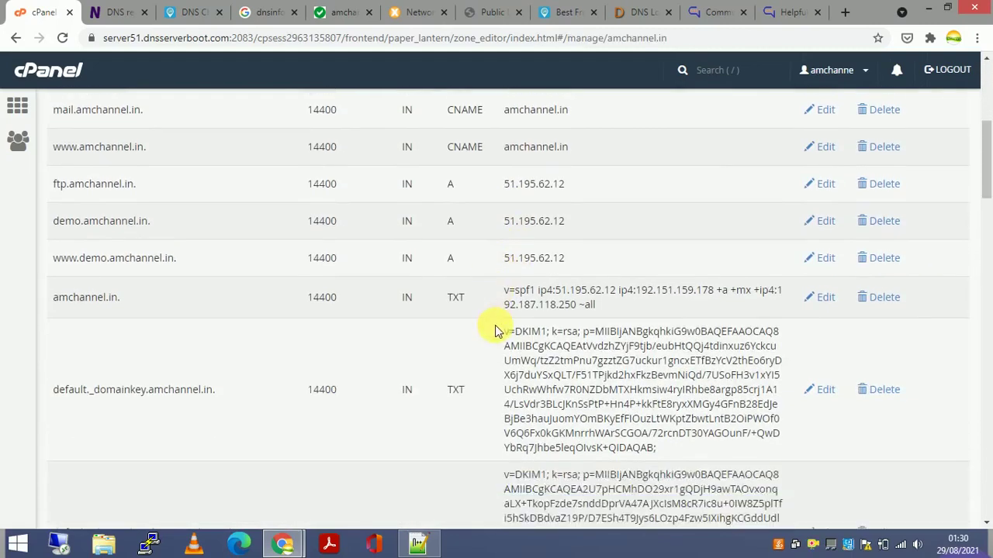
scroll(447, 348, down, 7)
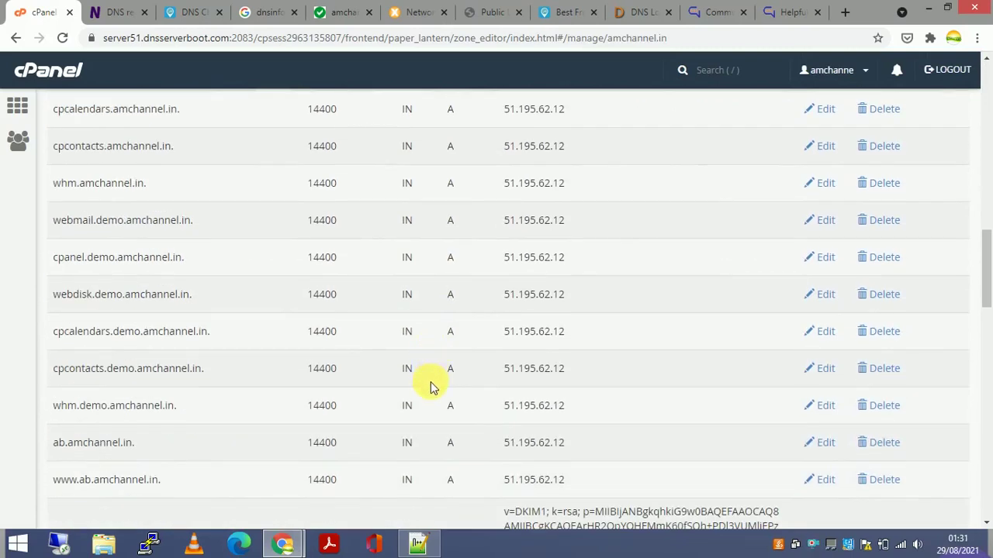
scroll(433, 388, up, 14)
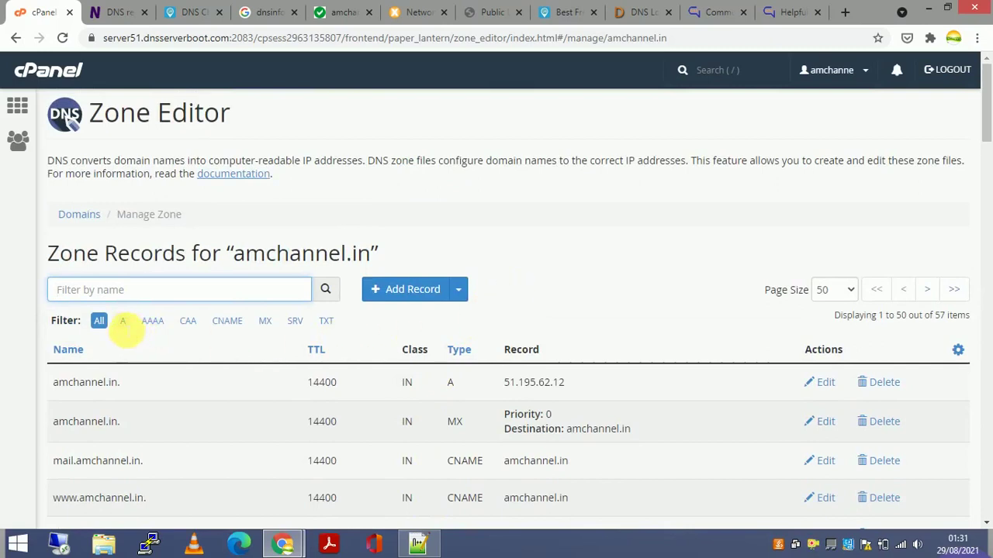
Filter the amchannel.in zone records to type A and examine their names and IP addresses.
click(124, 322)
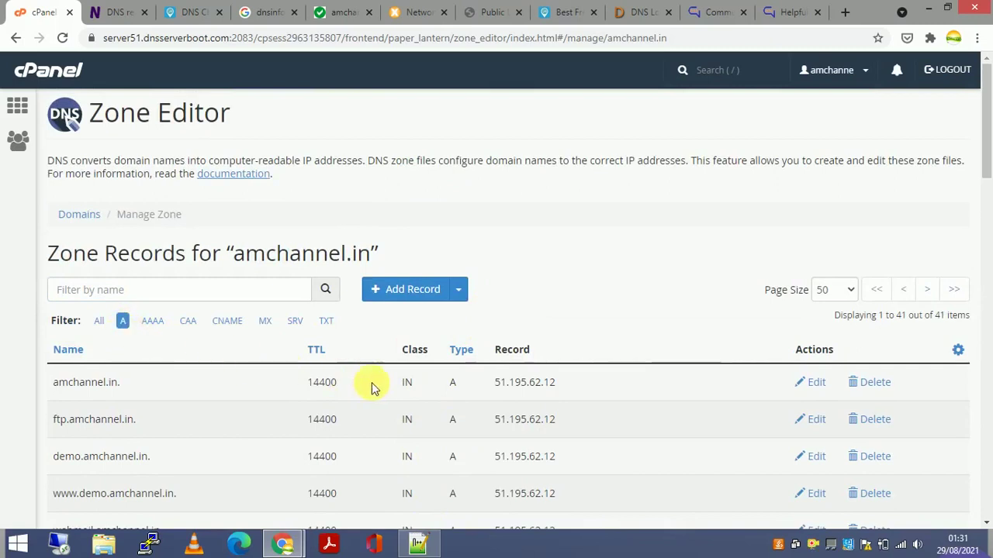
scroll(373, 385, down, 8)
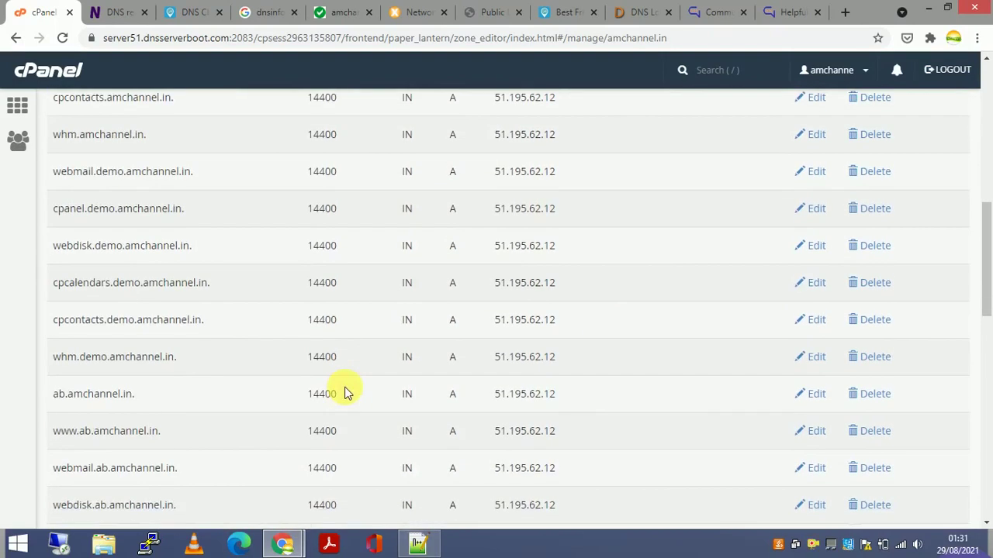
scroll(344, 392, up, 3)
scroll(508, 337, up, 2)
scroll(508, 337, up, 2)
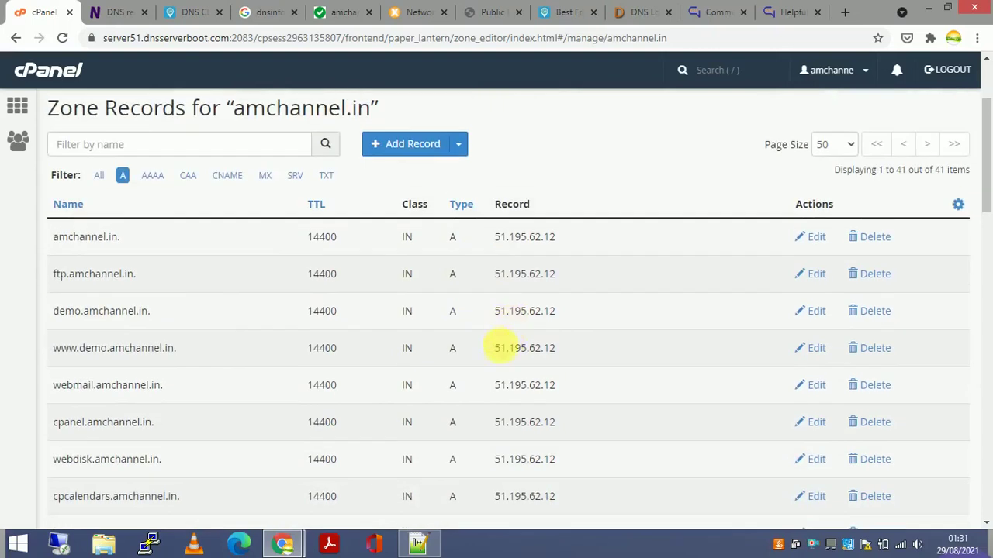
scroll(78, 271, down, 1)
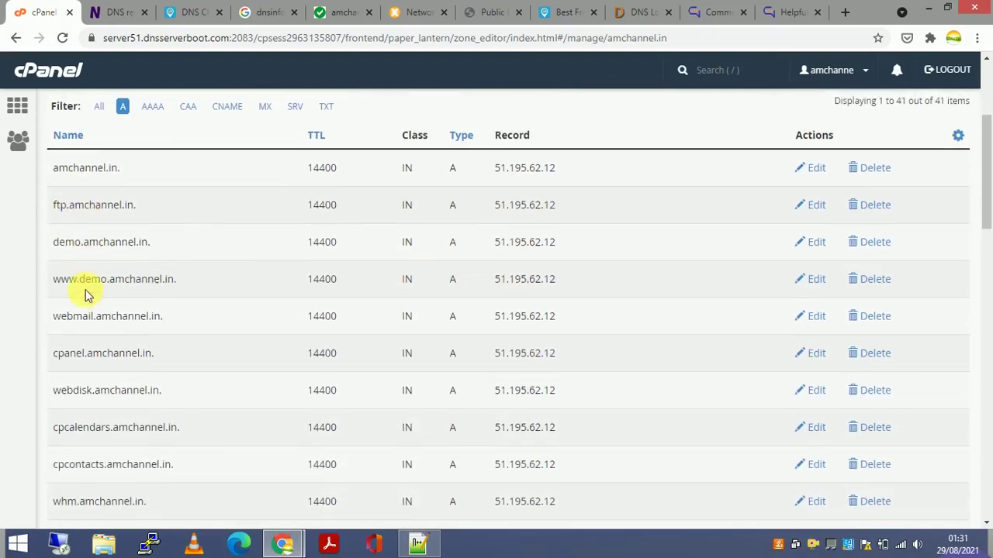
scroll(94, 365, up, 1)
scroll(107, 431, up, 2)
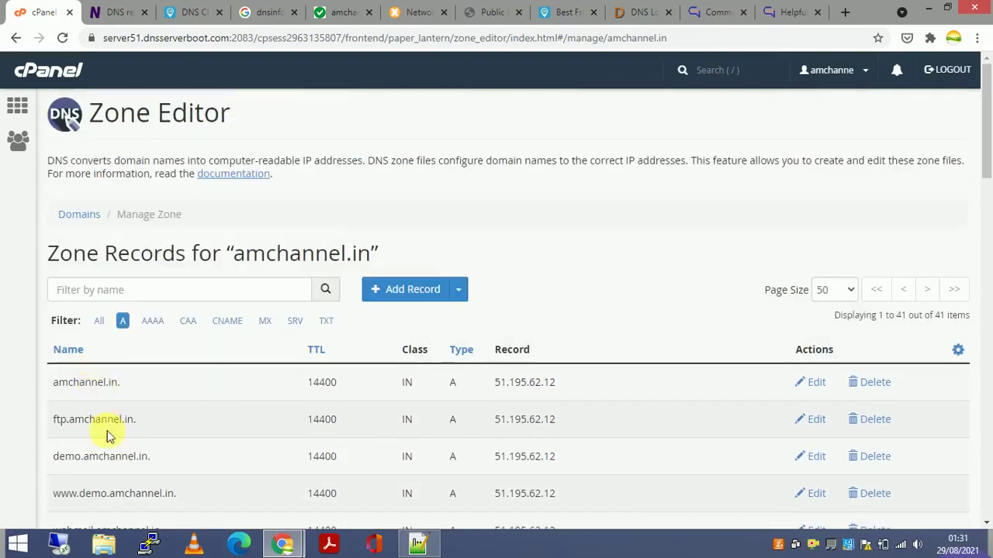
scroll(107, 427, down, 3)
scroll(105, 422, up, 3)
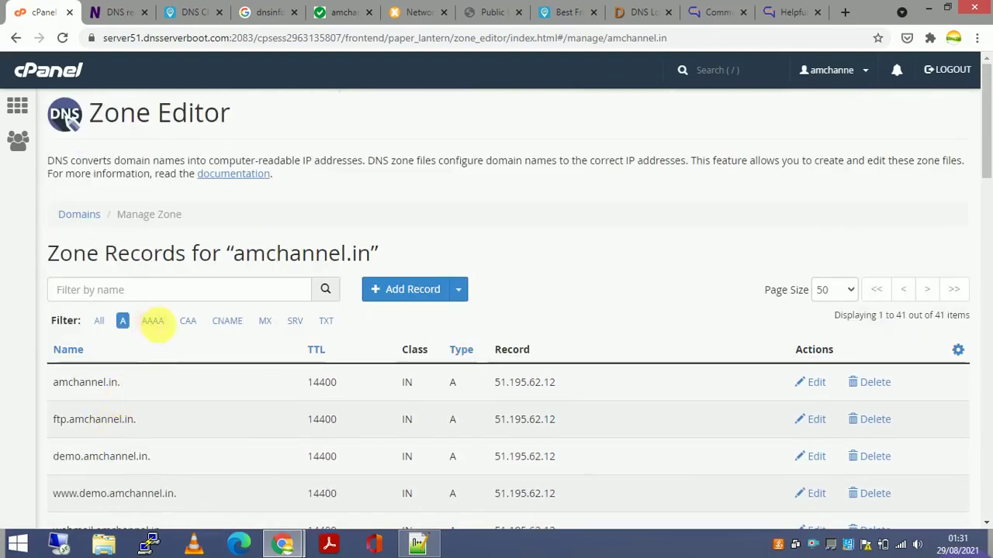
Filter the zone records by AAAA, CAA, CNAME, MX and TXT in turn to review each type.
click(155, 325)
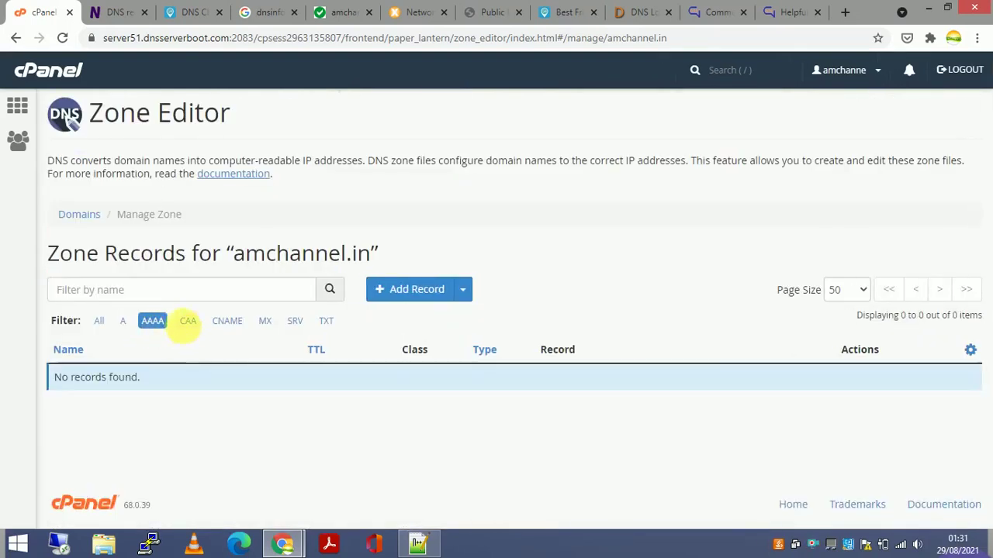
click(188, 325)
click(229, 323)
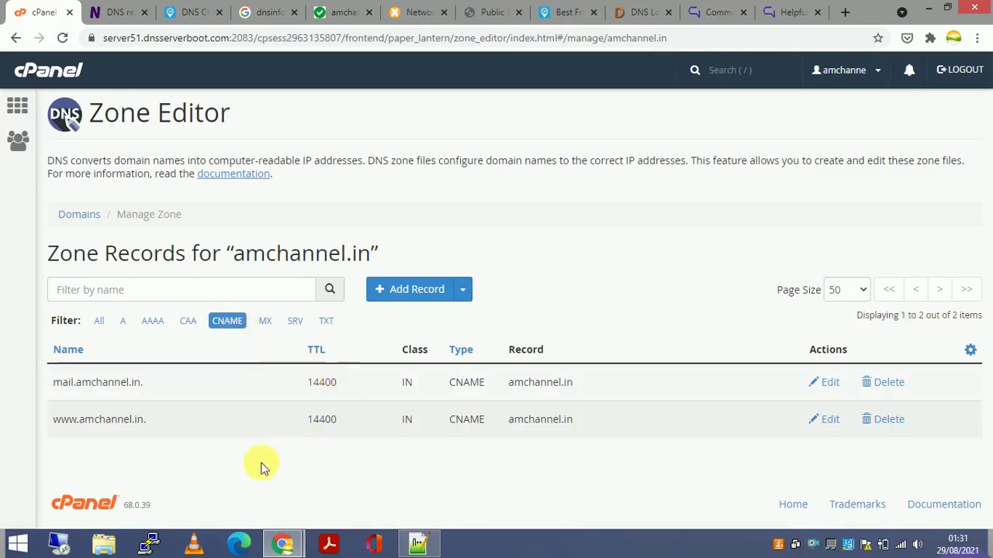
click(264, 322)
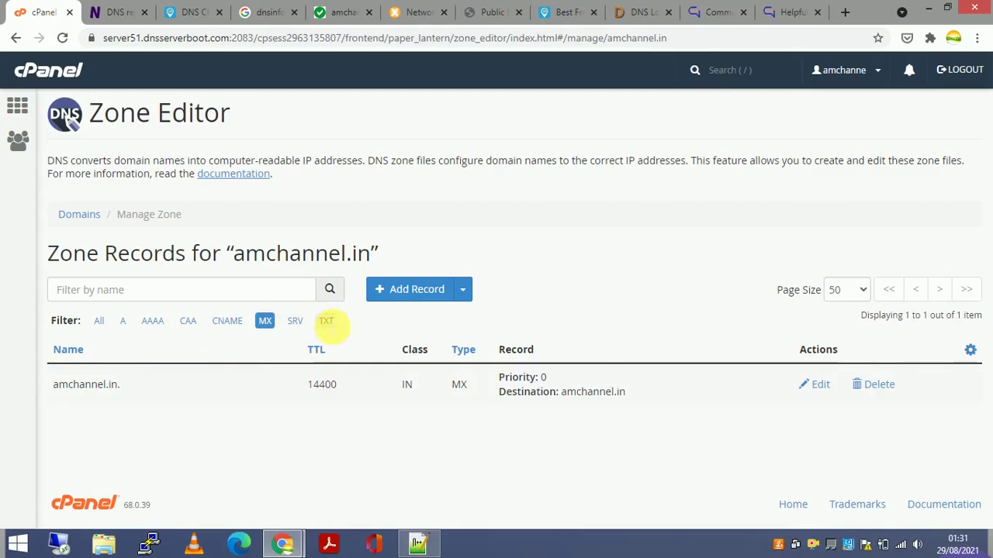
click(326, 321)
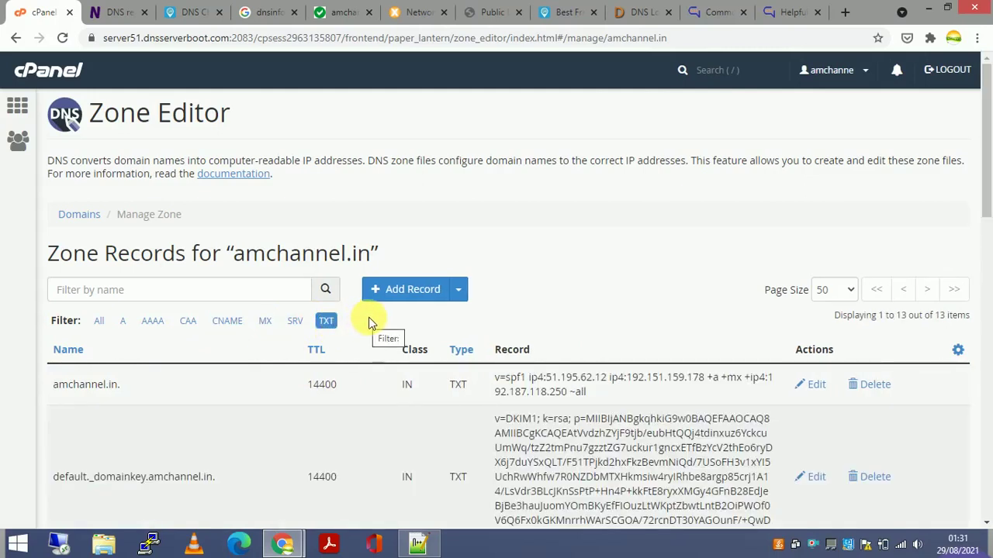
Start a new A record for amchannel.in and name it contact.amchannel.in.
click(462, 290)
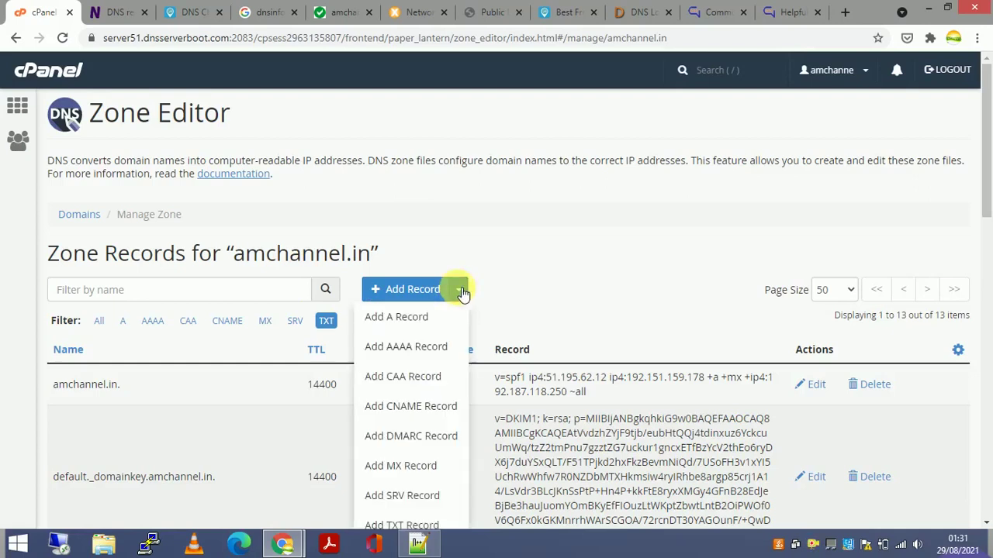
scroll(461, 293, down, 1)
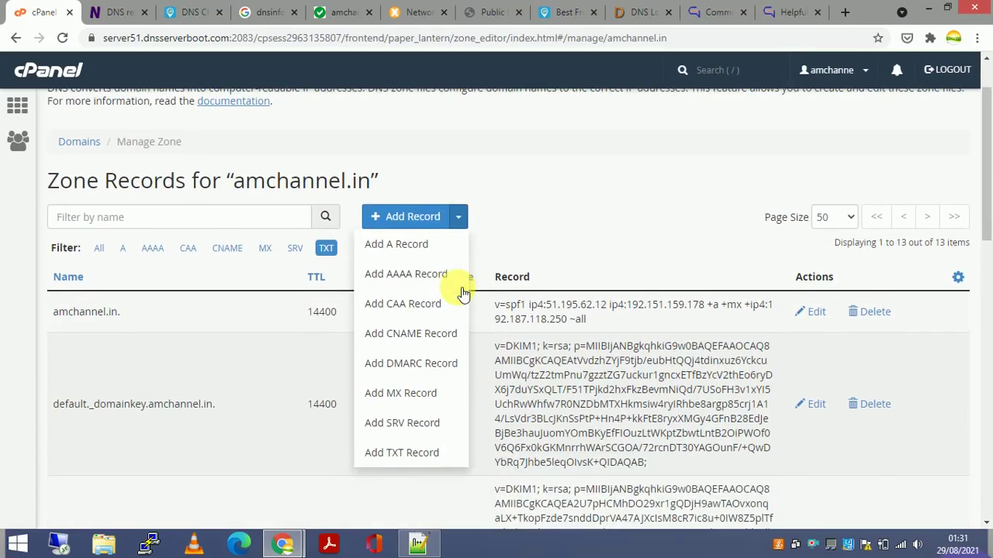
click(409, 250)
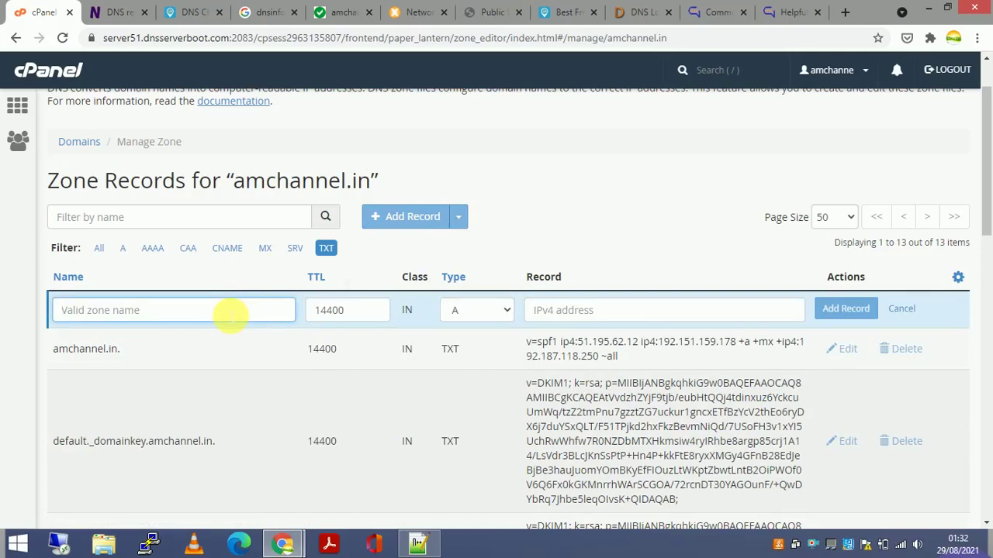
text(contact.amch)
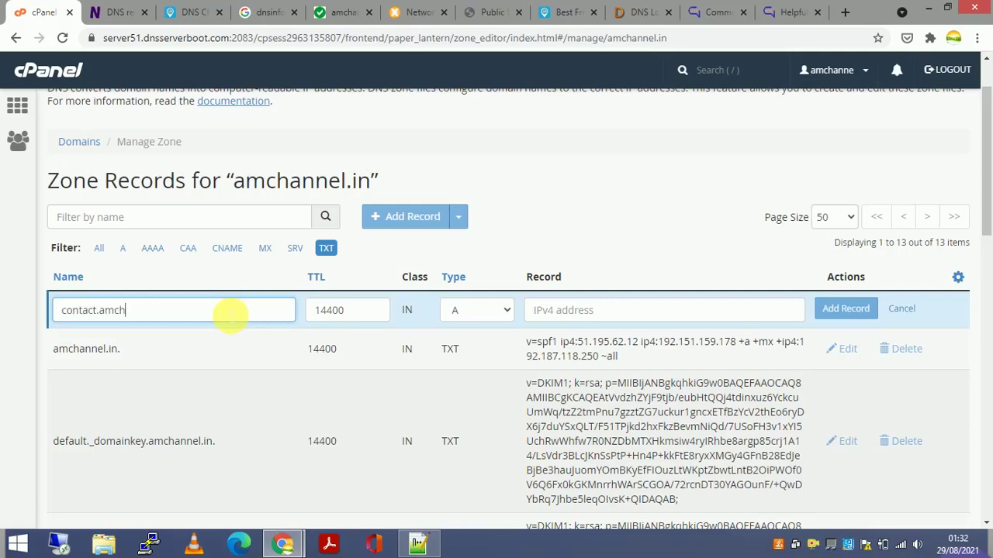
text(annel.in)
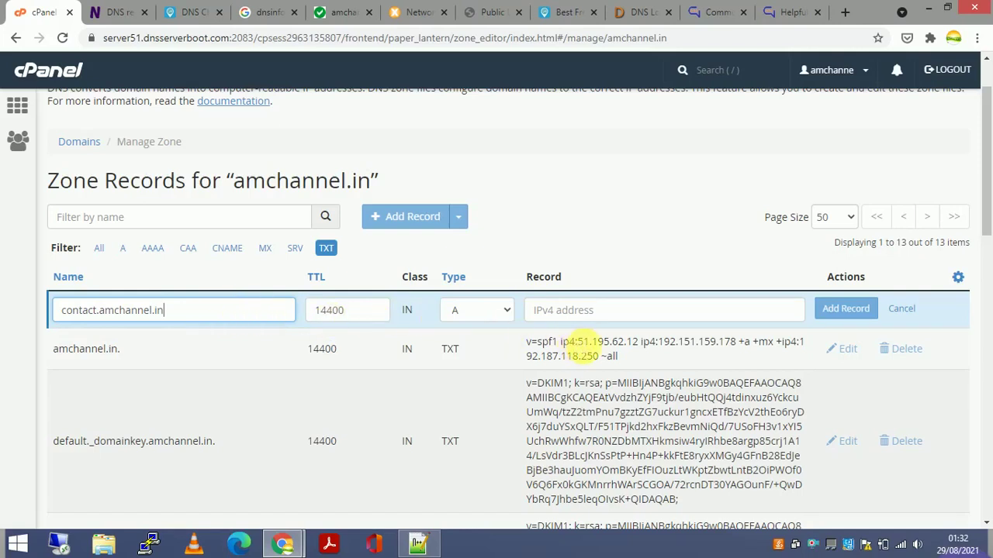
Copy 51.195.62.12 from the amchannel.in SPF record into the new record's IPv4 address and add the record.
drag(577, 342, 637, 342)
key(ctrl+c)
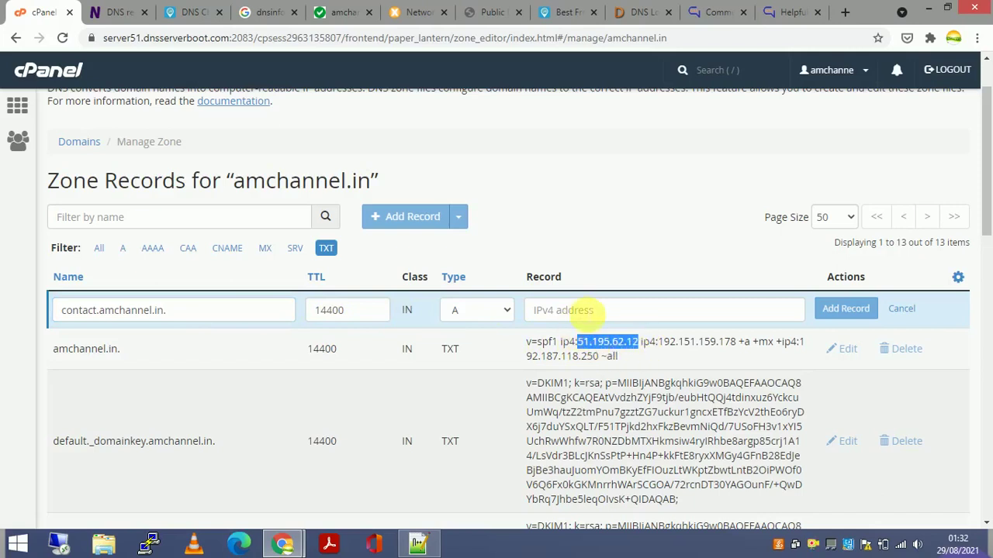
click(594, 310)
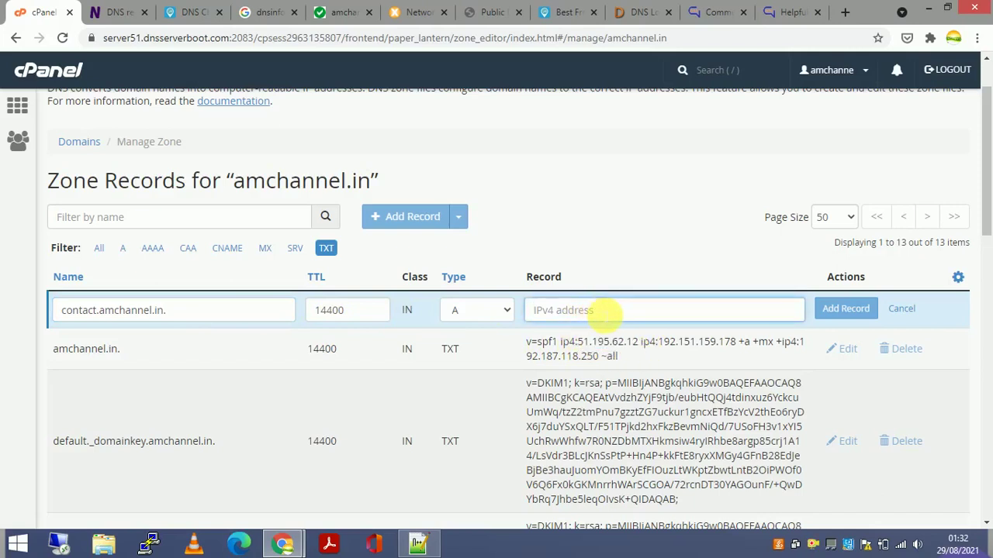
key(ctrl+v)
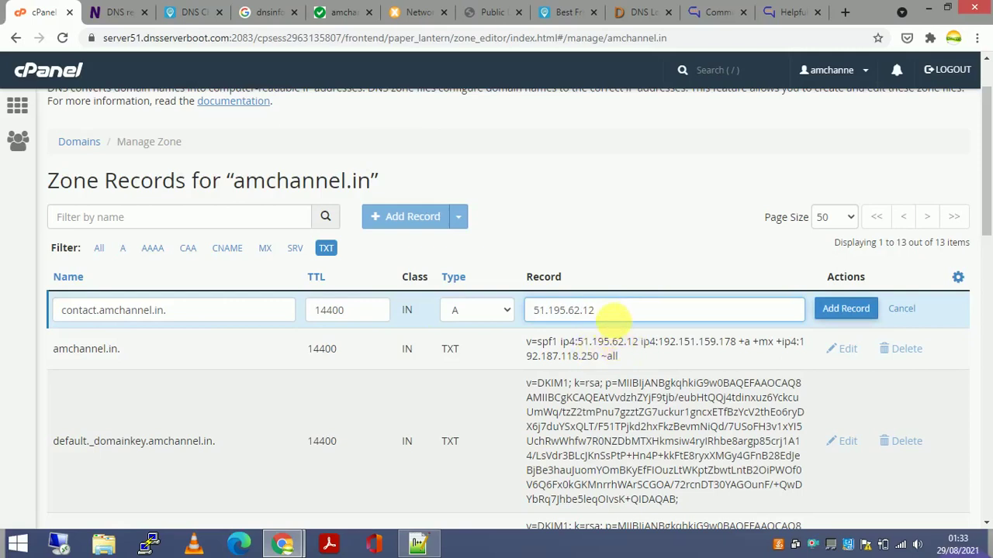
click(849, 310)
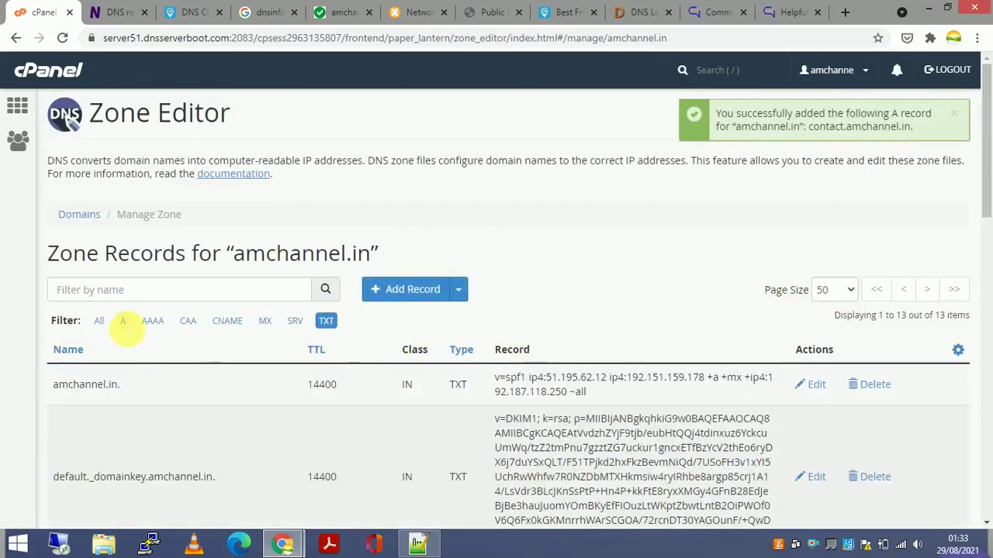
Filter the zone records to type A and find the contact.amchannel.in record.
click(122, 321)
scroll(172, 419, down, 4)
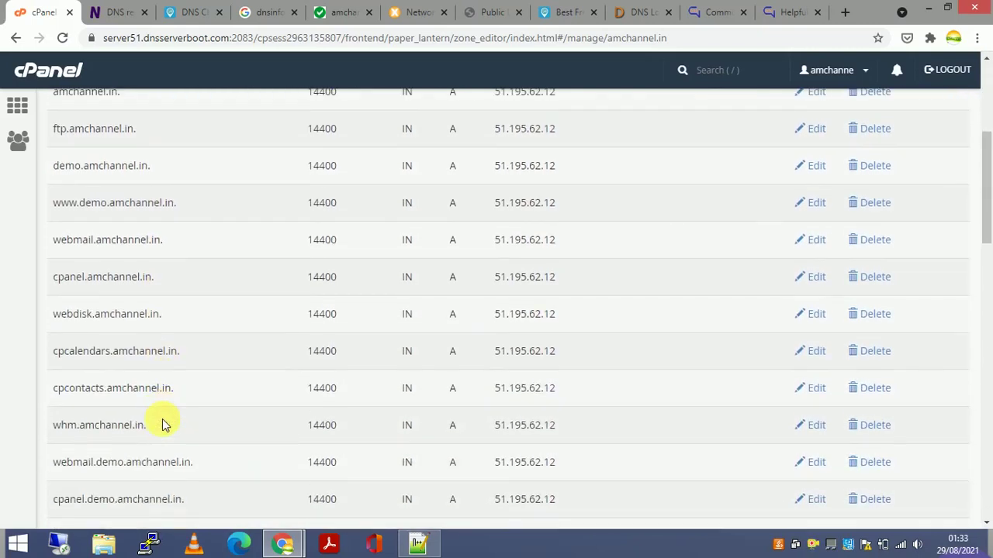
scroll(165, 423, down, 1)
scroll(152, 370, down, 2)
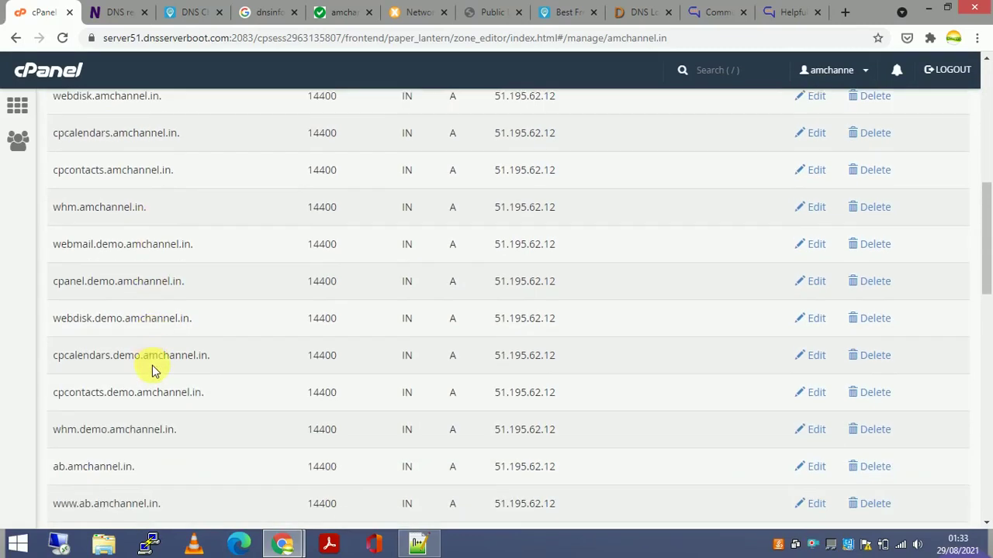
scroll(152, 365, down, 6)
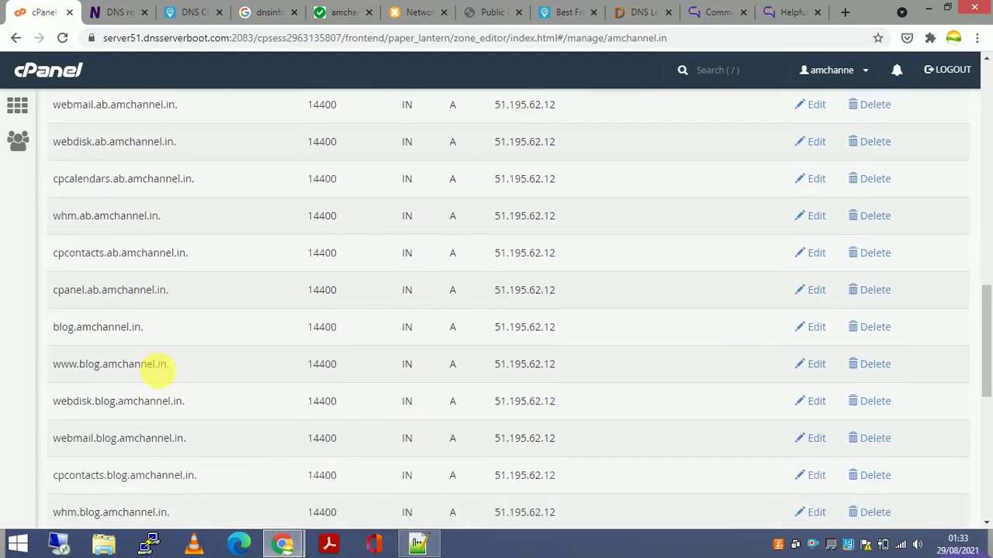
scroll(155, 372, down, 6)
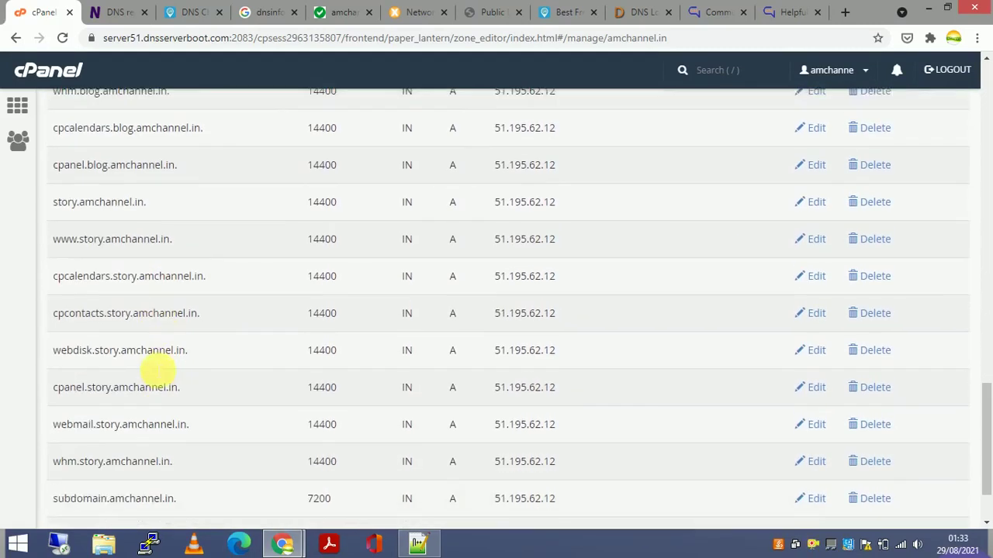
scroll(155, 372, down, 2)
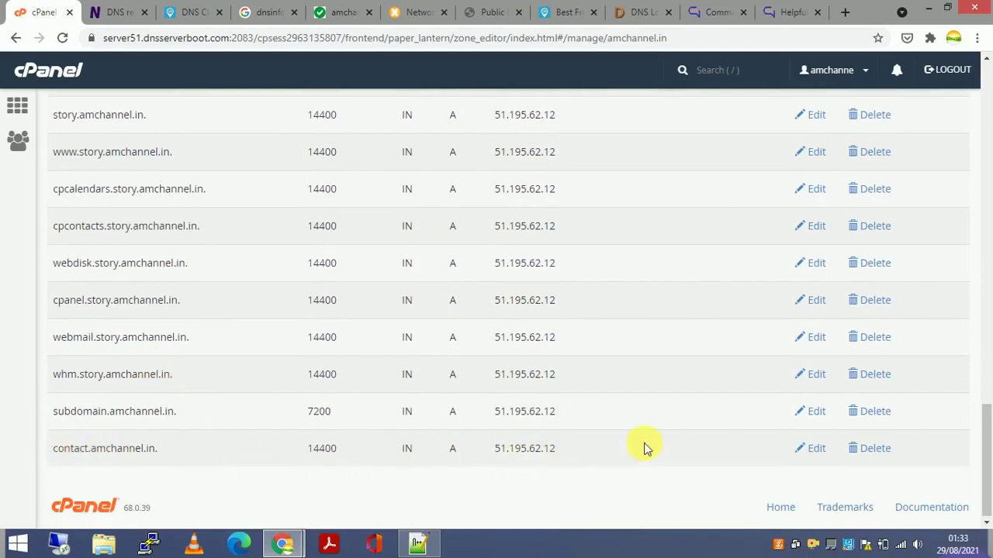
Open the contact.amchannel.in record for editing and inspect its IP address and the available record types.
click(820, 450)
click(605, 452)
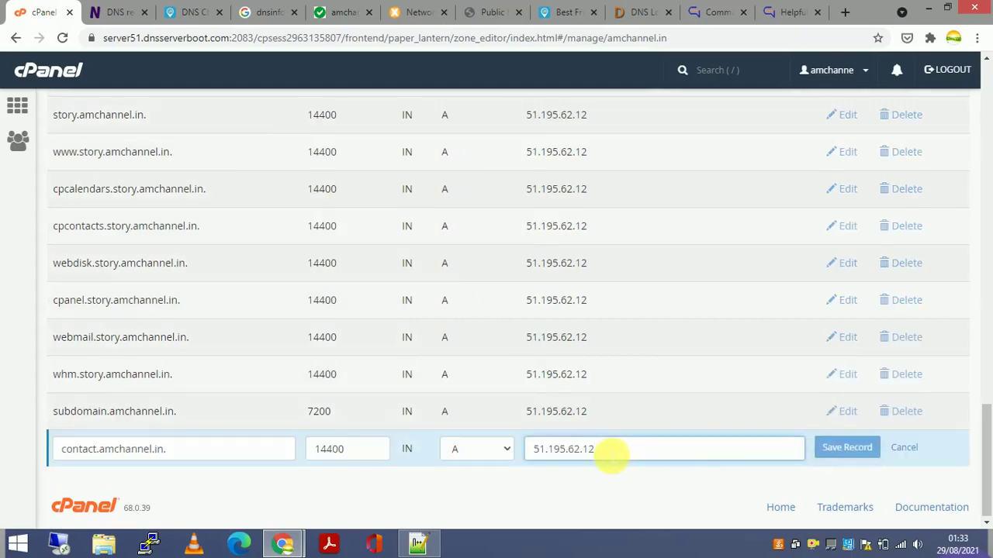
drag(611, 456, 591, 451)
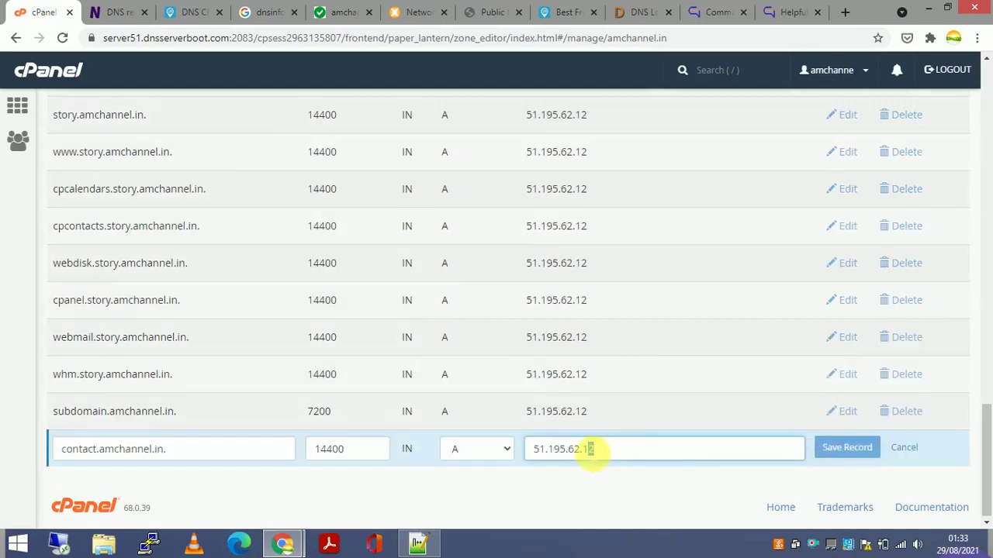
click(621, 450)
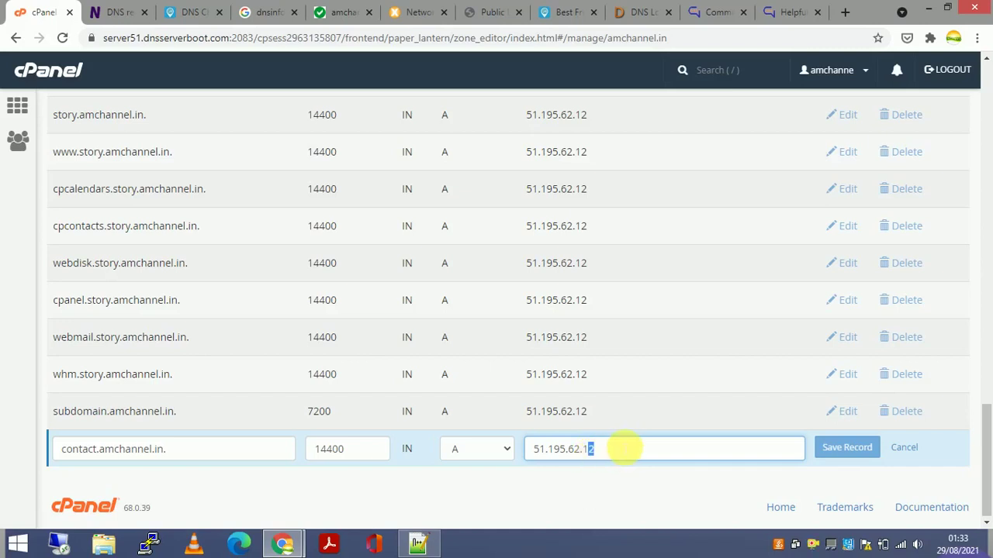
click(504, 453)
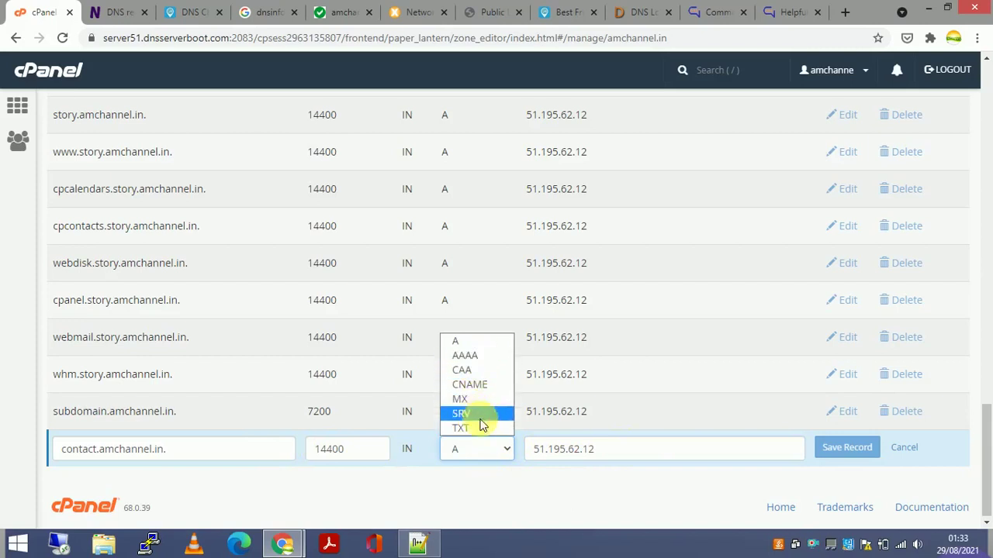
click(504, 456)
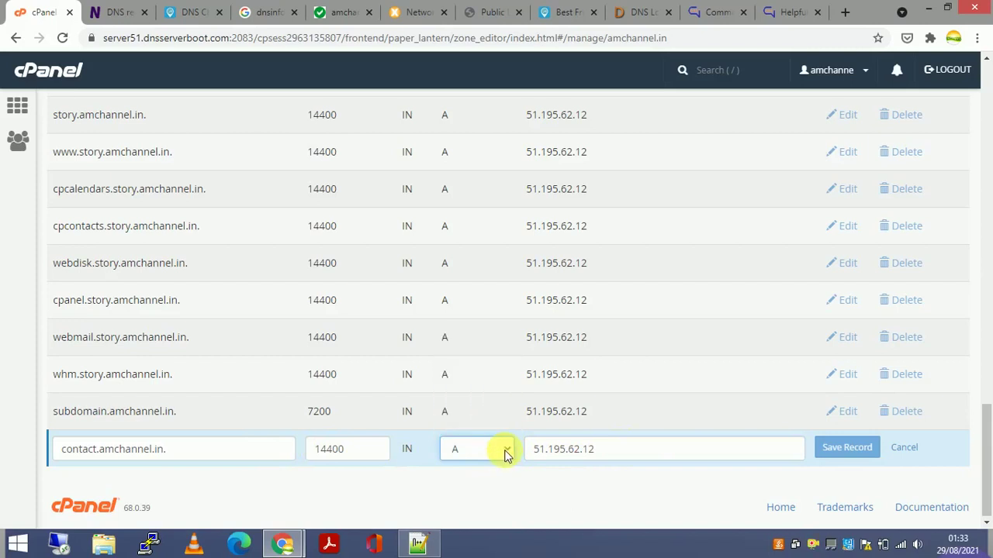
Set the TTL of the contact.amchannel.in record to 7200 and save the record.
click(347, 452)
drag(346, 452, 314, 457)
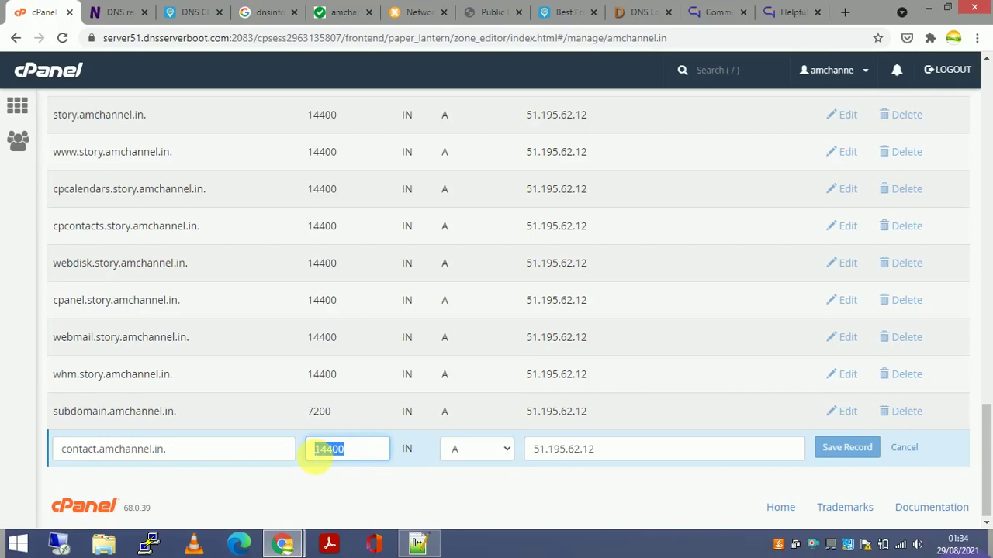
text(7200)
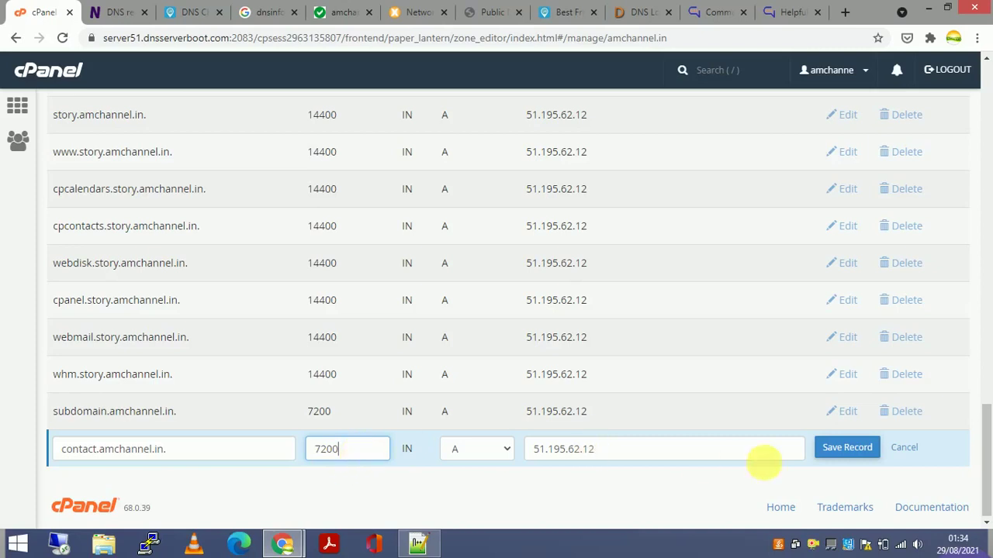
click(853, 453)
click(853, 453)
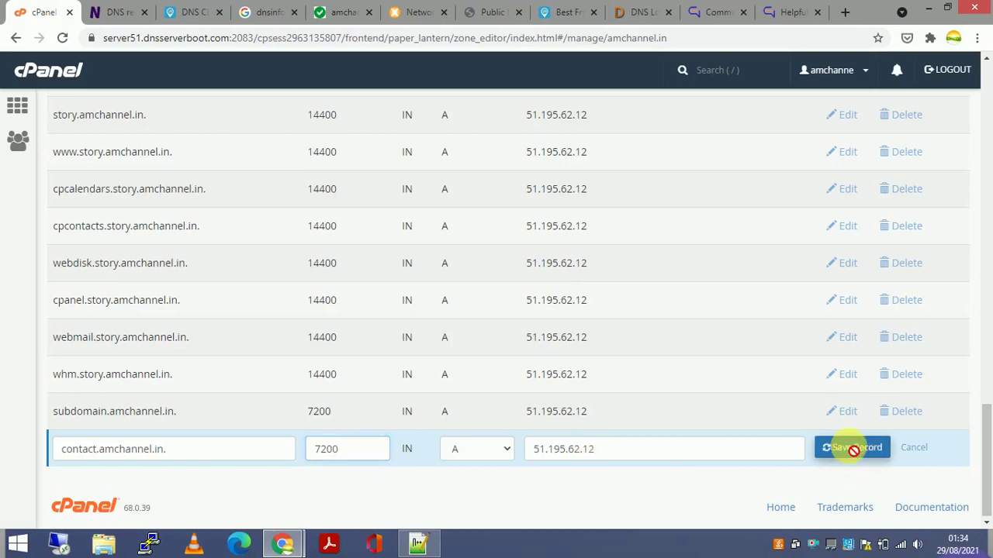
scroll(530, 440, up, 9)
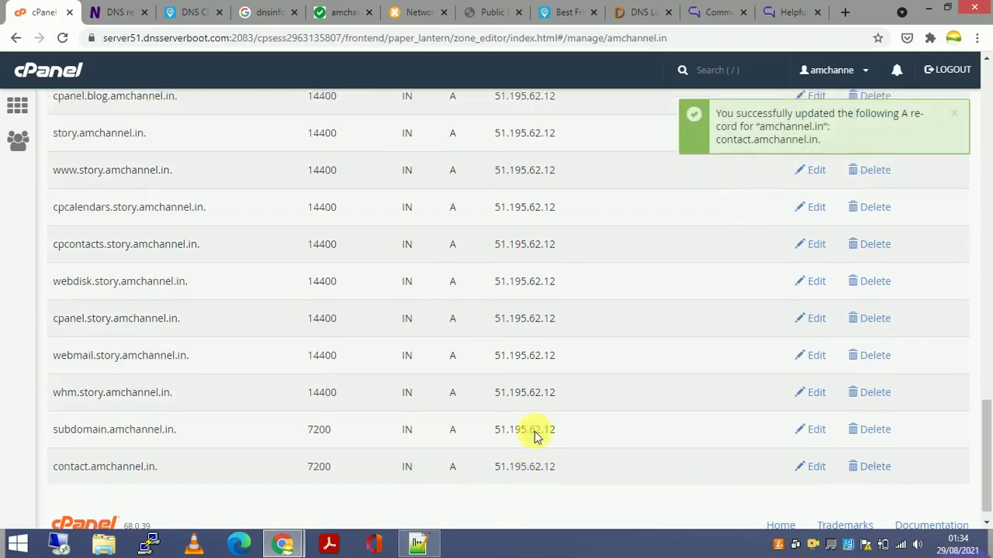
scroll(534, 435, up, 6)
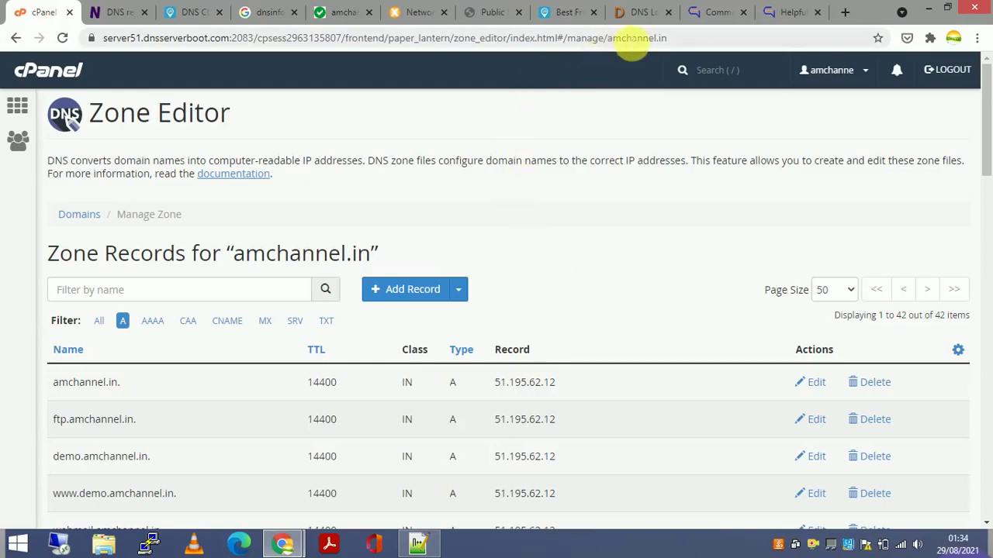
Switch to DNSWatch and look up the A record of contact.amchannel.in.
click(630, 12)
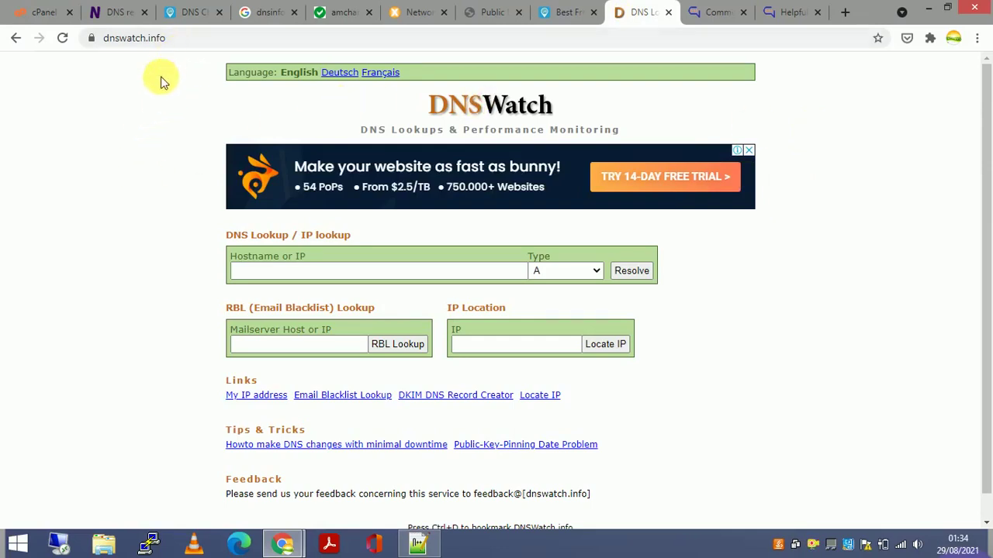
click(188, 39)
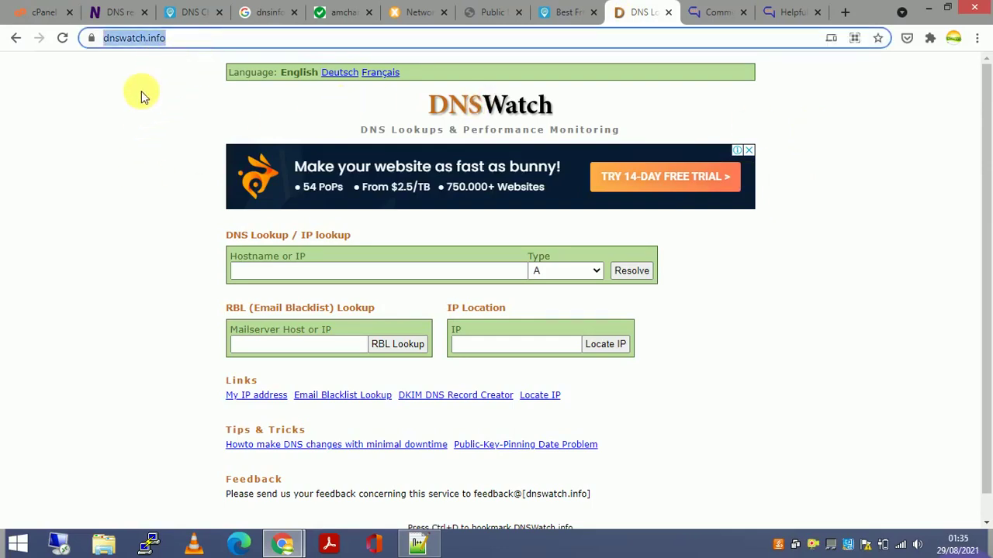
click(394, 273)
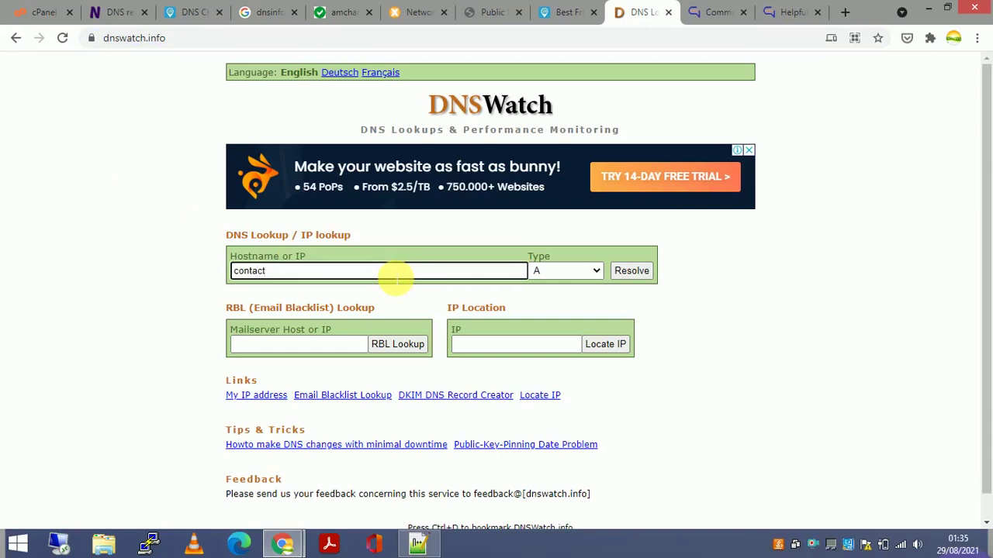
text(contact amchannel)
click(555, 270)
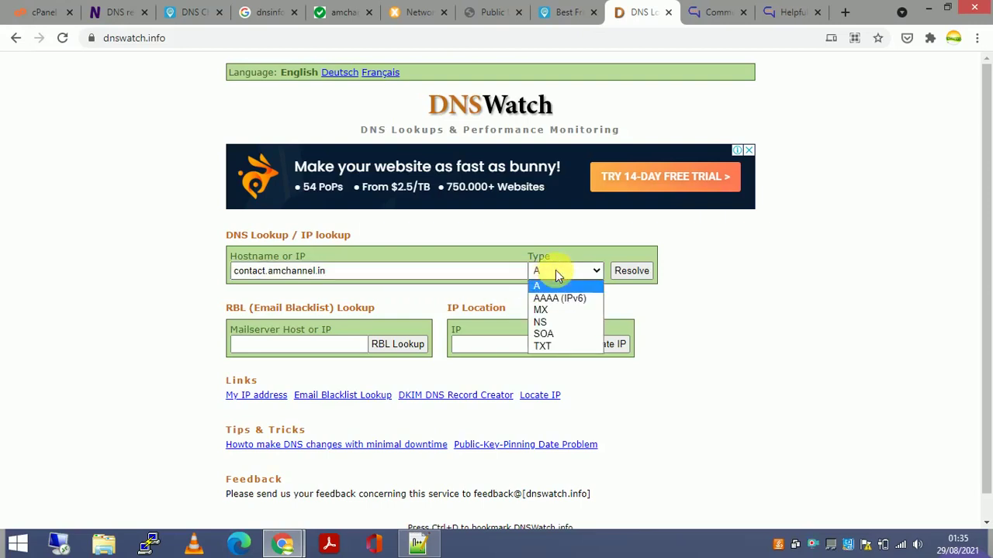
click(555, 286)
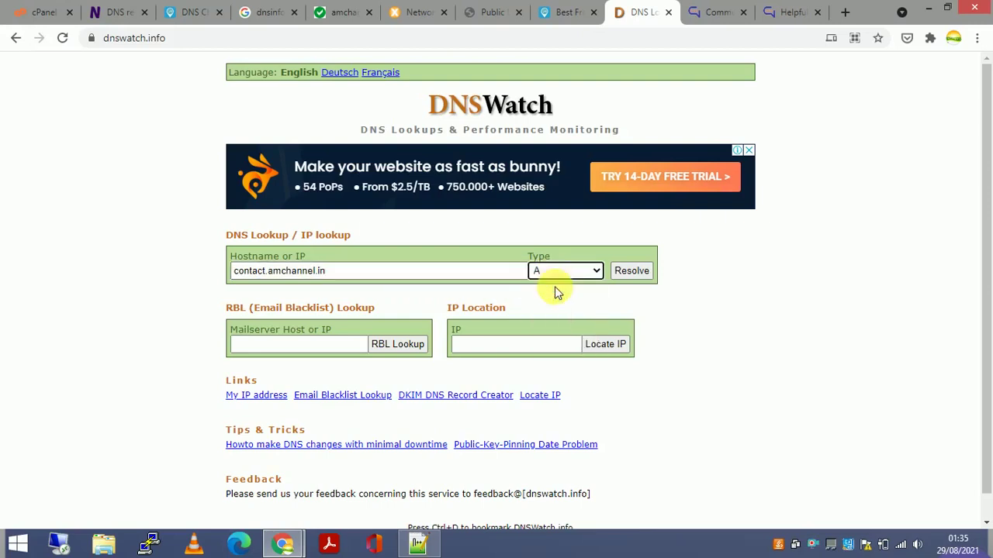
click(719, 306)
click(636, 270)
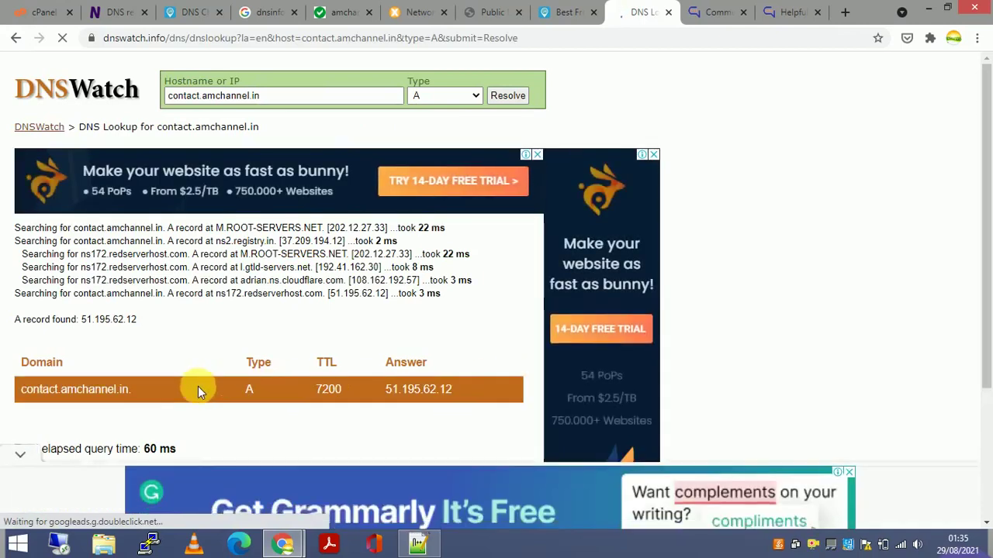
scroll(475, 343, down, 2)
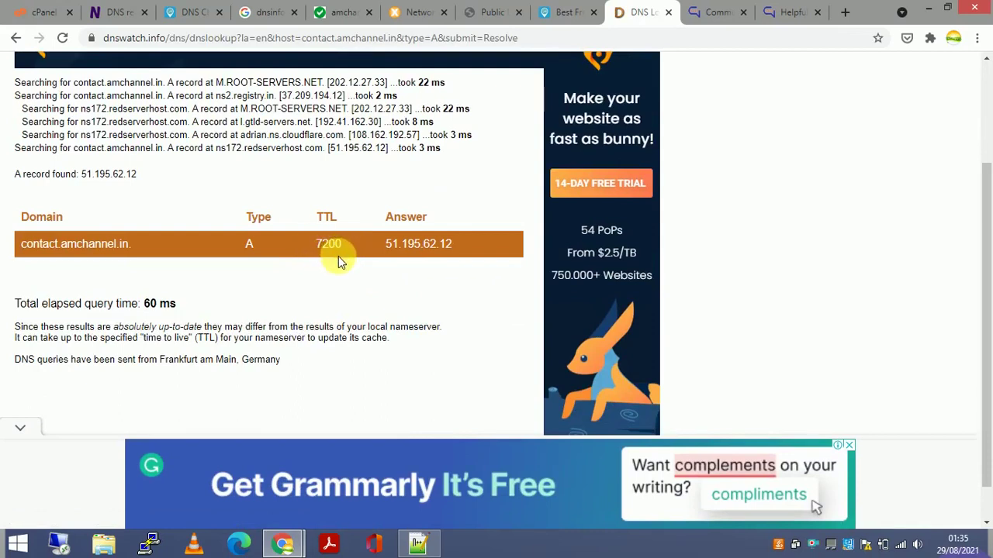
Look up the MX record of contact.amchannel.in and read through the result.
scroll(348, 260, up, 2)
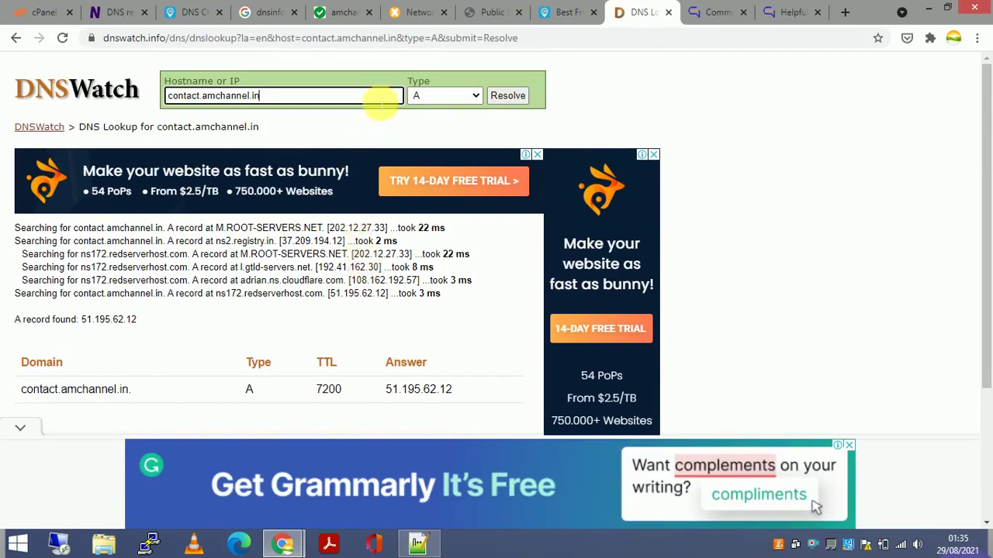
click(475, 98)
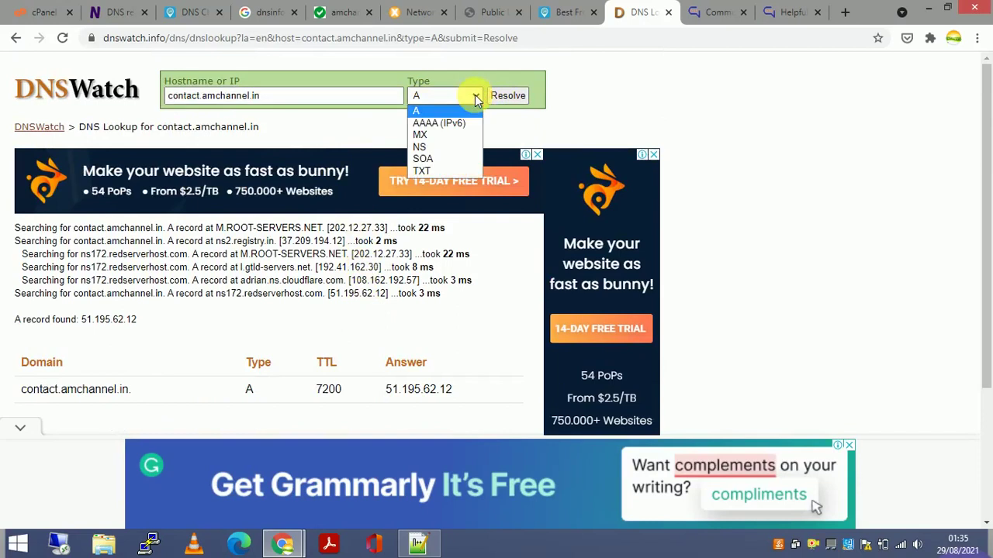
click(439, 137)
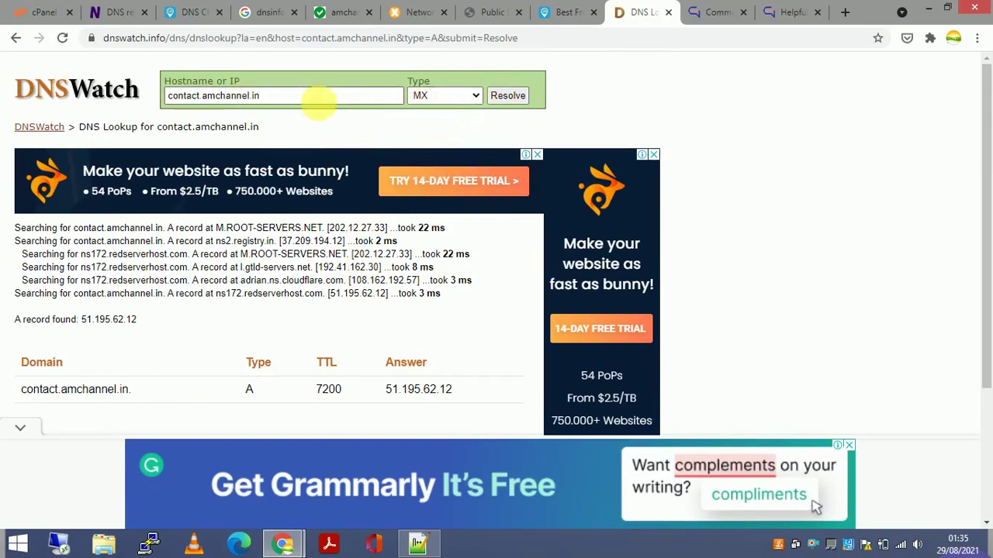
click(514, 97)
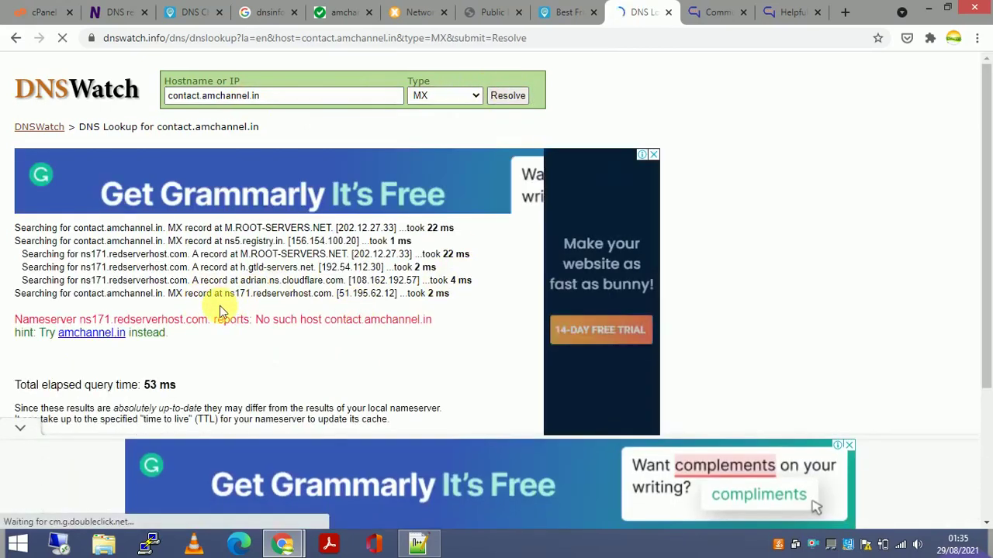
scroll(221, 310, down, 3)
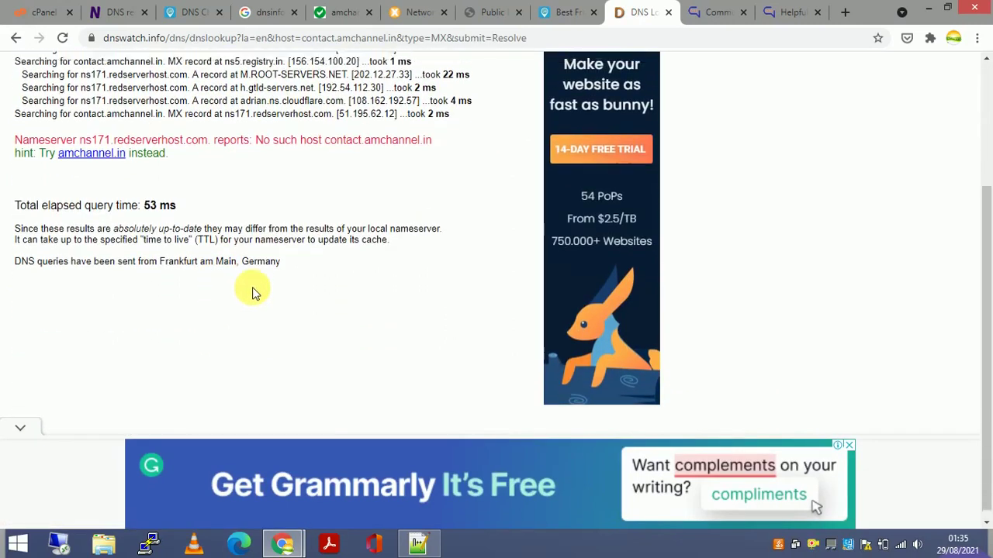
Change the lookup type to TXT and resolve contact.amchannel.in again.
scroll(252, 293, up, 3)
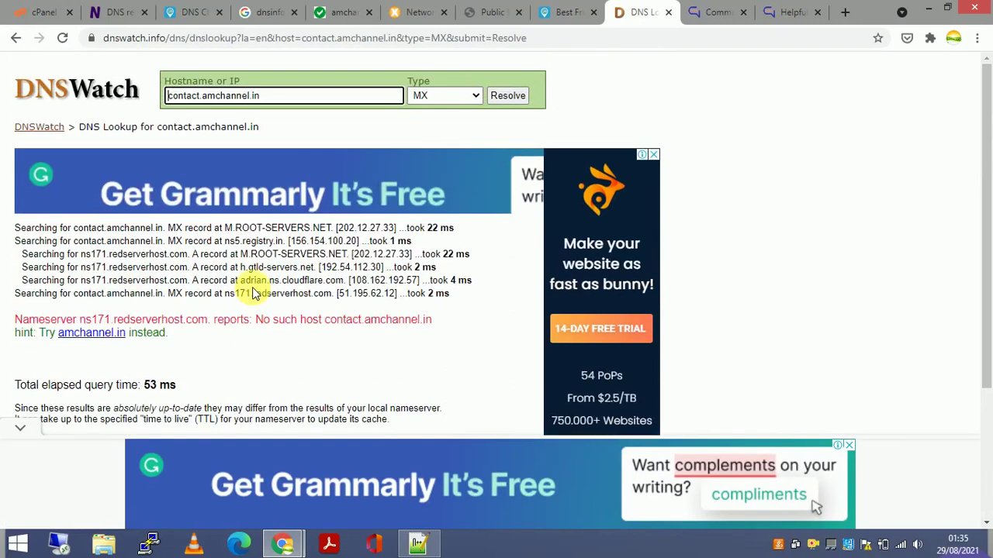
click(474, 98)
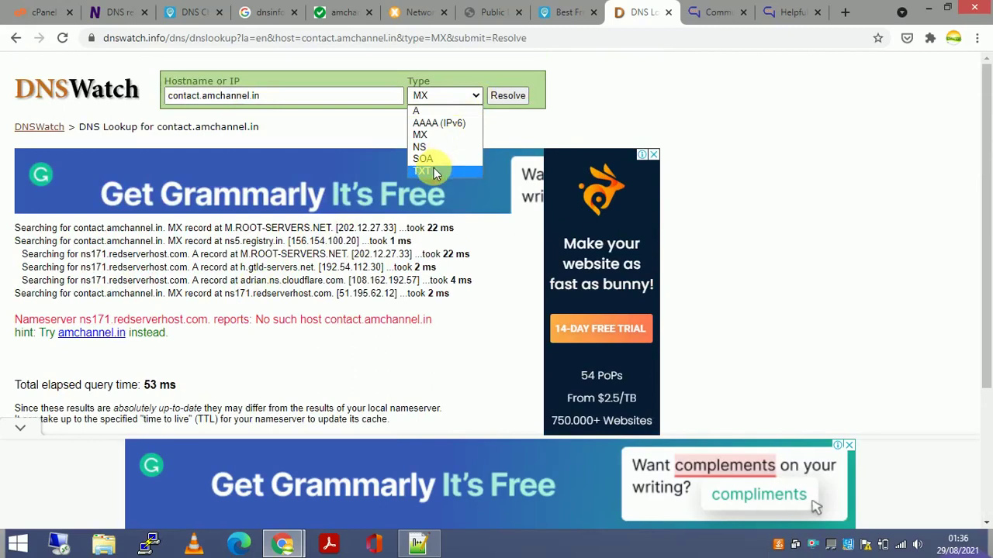
click(434, 170)
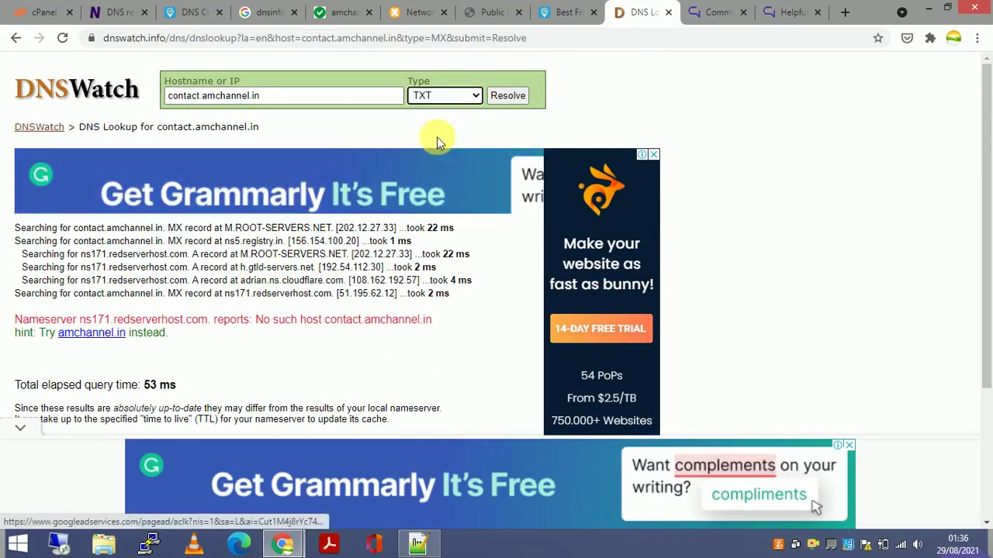
click(508, 95)
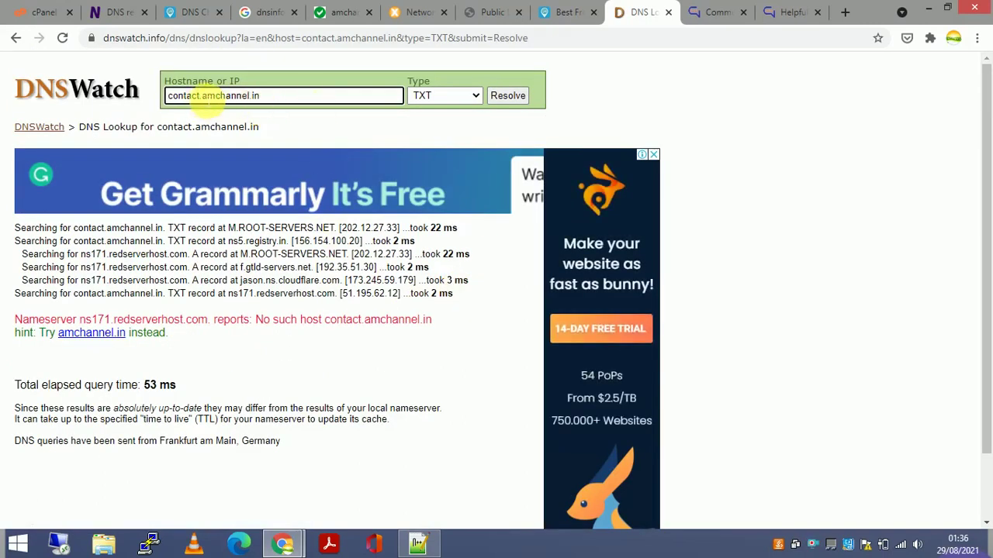
Change the hostname to blog.amchannel.in and look up its TXT records.
drag(203, 95, 153, 94)
key(BackSpace)
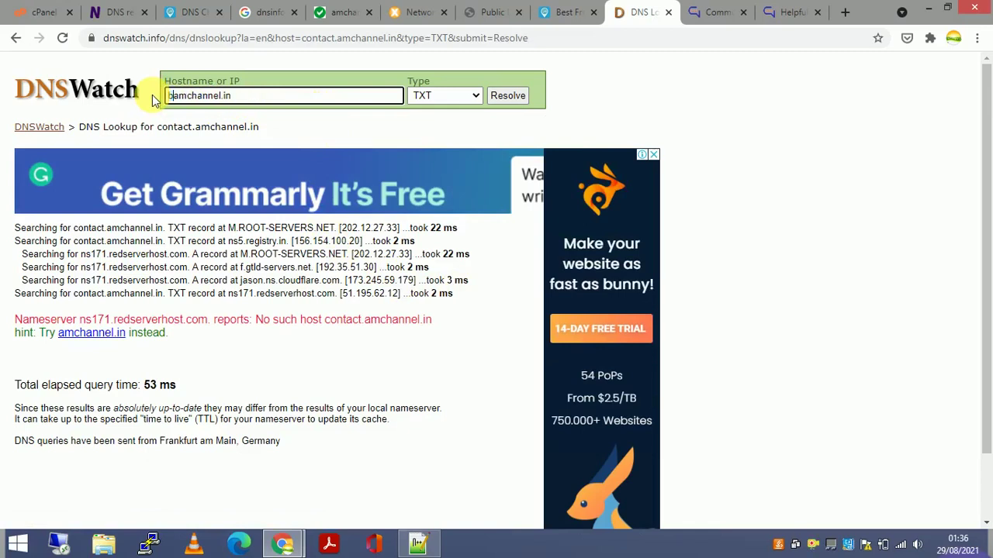
text(blog.)
click(509, 96)
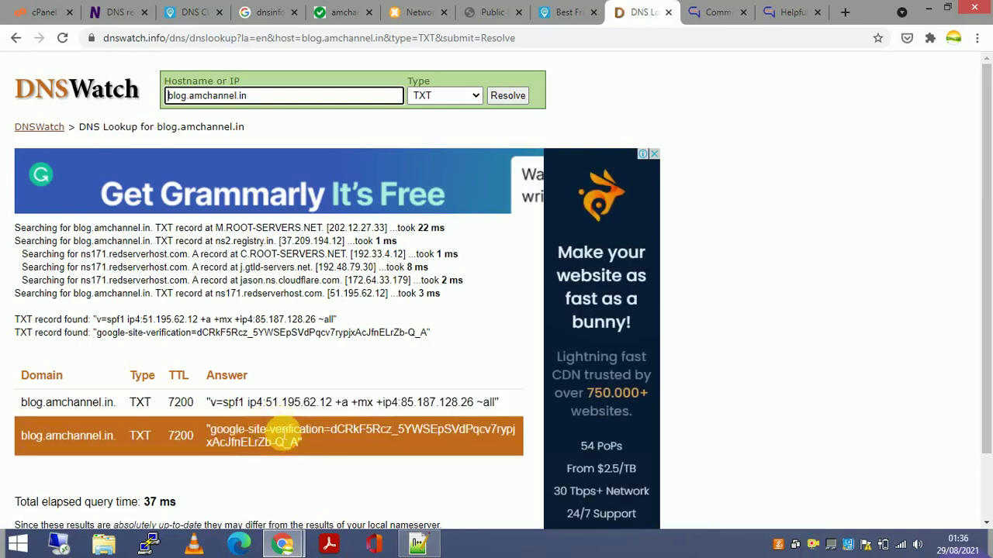
scroll(311, 412, down, 1)
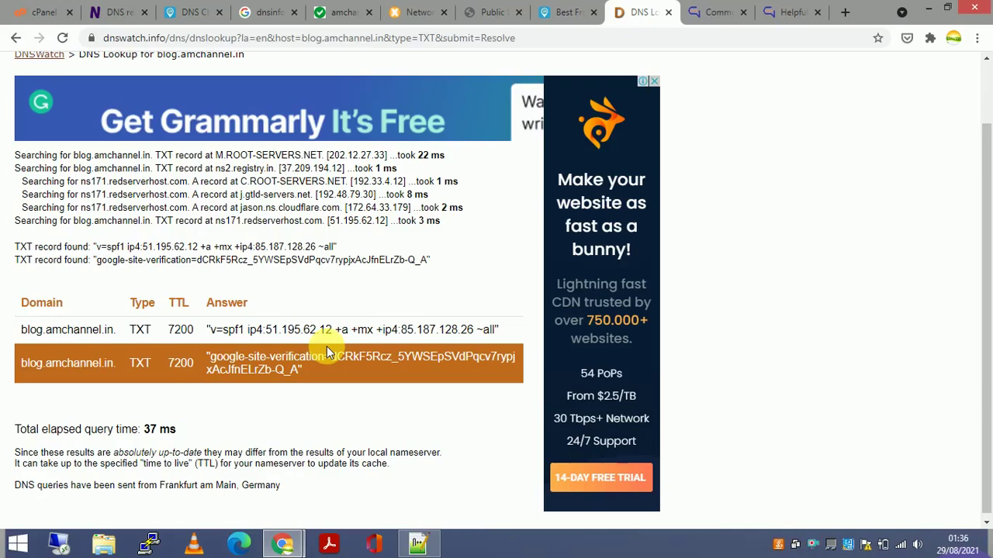
Copy the hostname blog.amchannel.in into DNSChecker and check the propagation of its A record.
scroll(326, 345, up, 1)
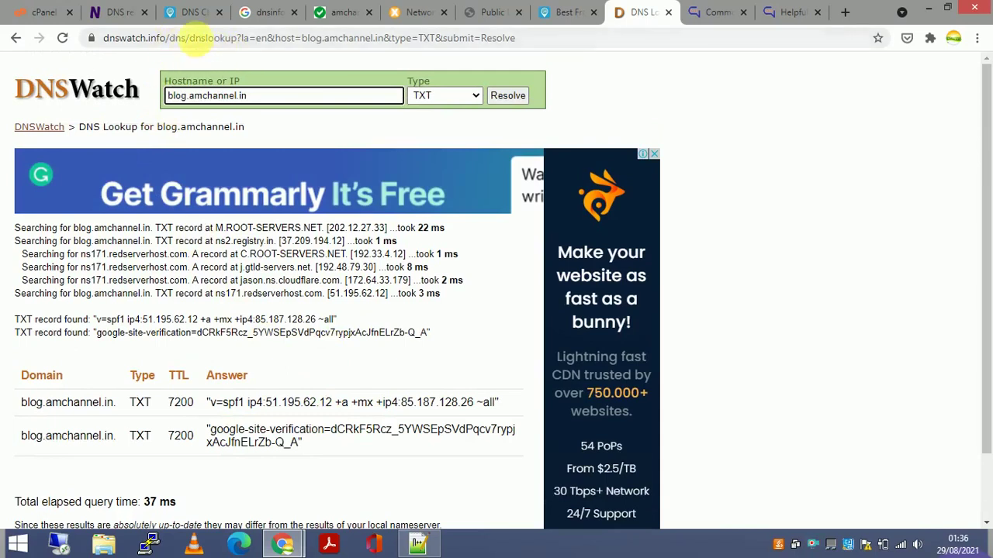
drag(261, 96, 152, 99)
key(ctrl+c)
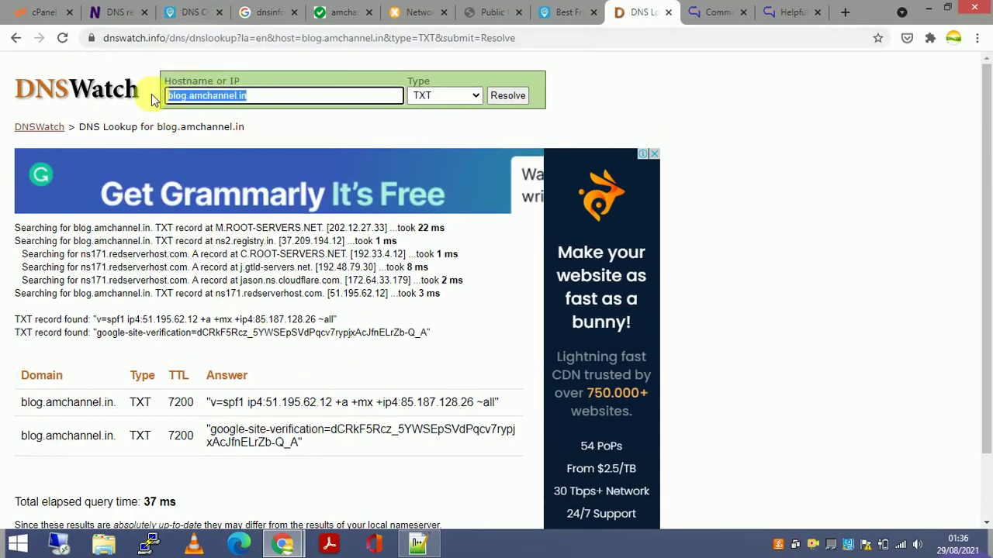
click(190, 12)
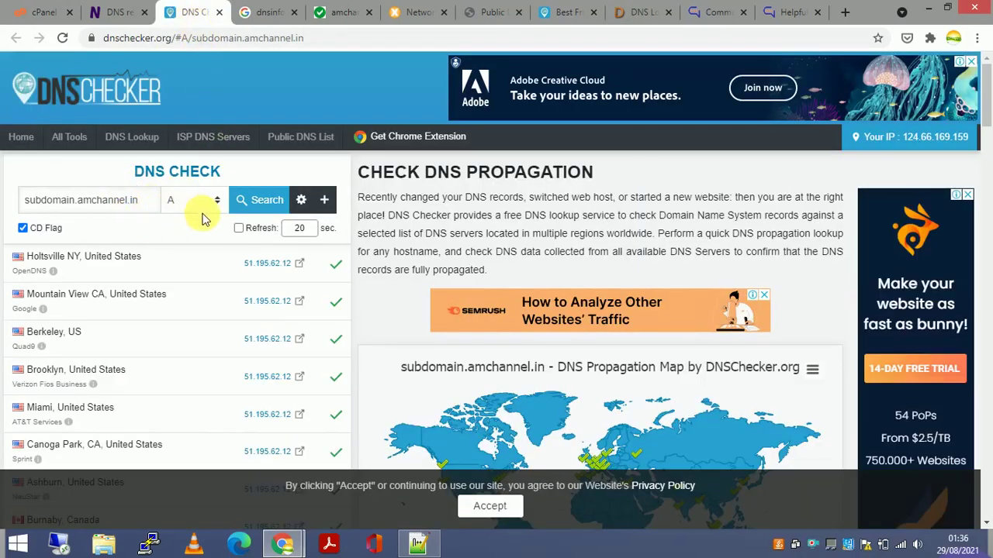
scroll(207, 221, down, 3)
scroll(202, 264, up, 3)
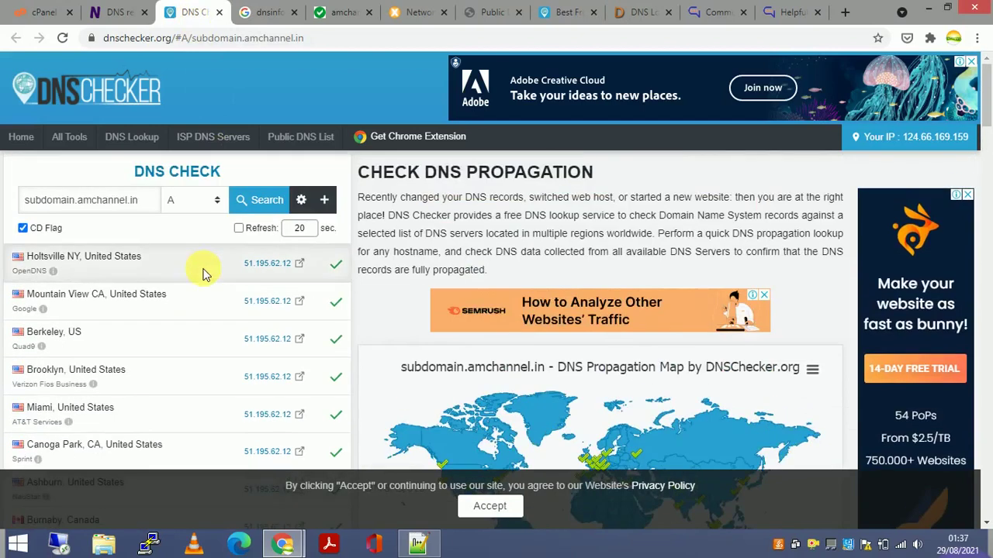
scroll(199, 271, down, 1)
scroll(200, 271, up, 1)
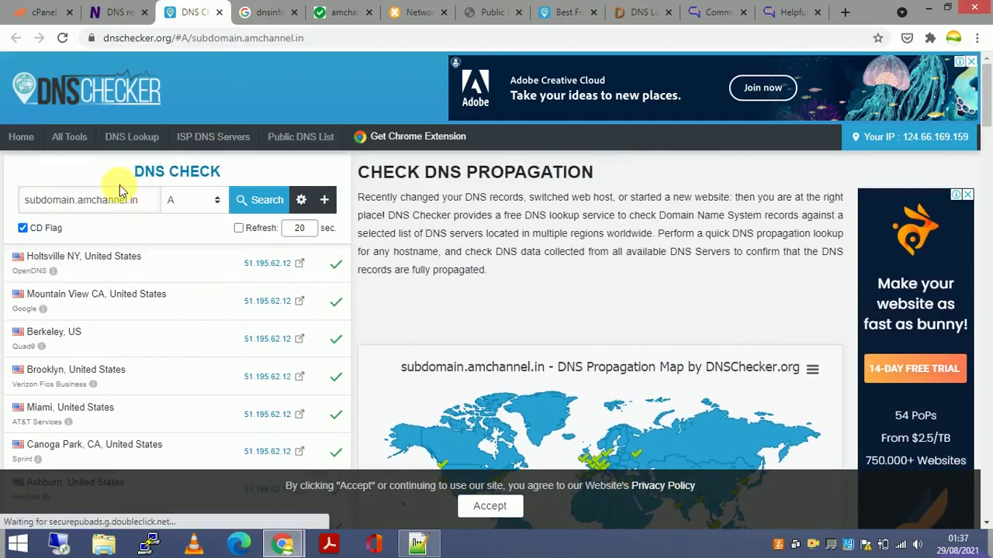
drag(143, 200, 9, 203)
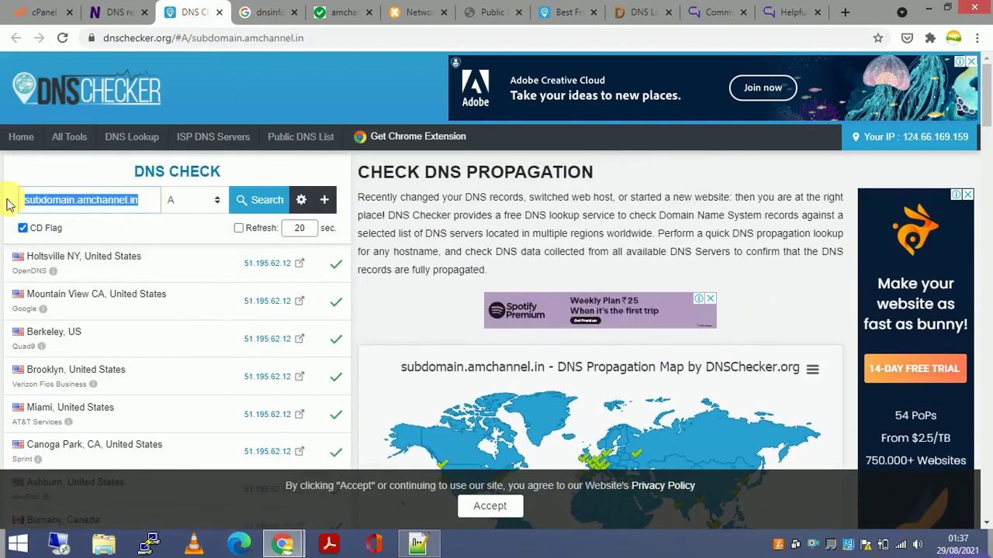
key(ctrl+v)
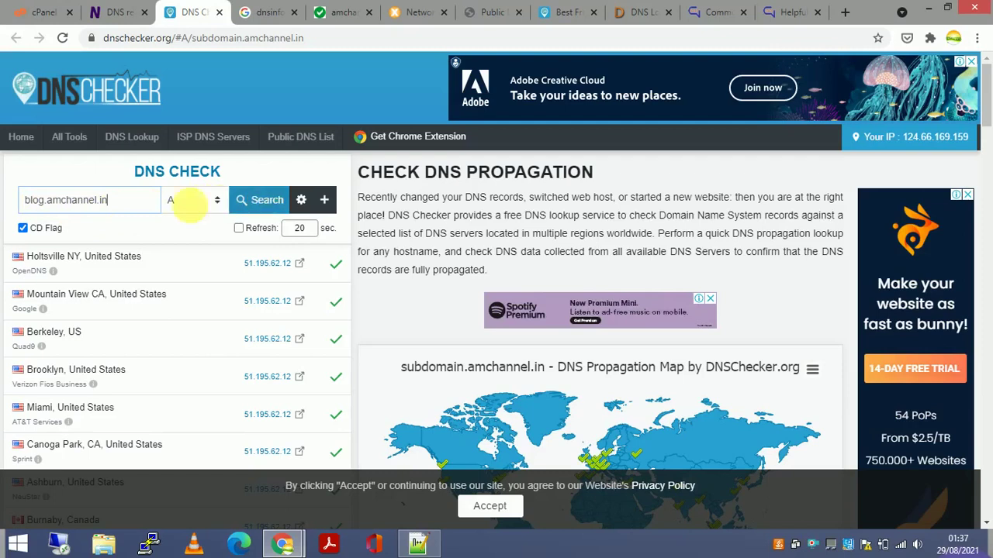
click(268, 207)
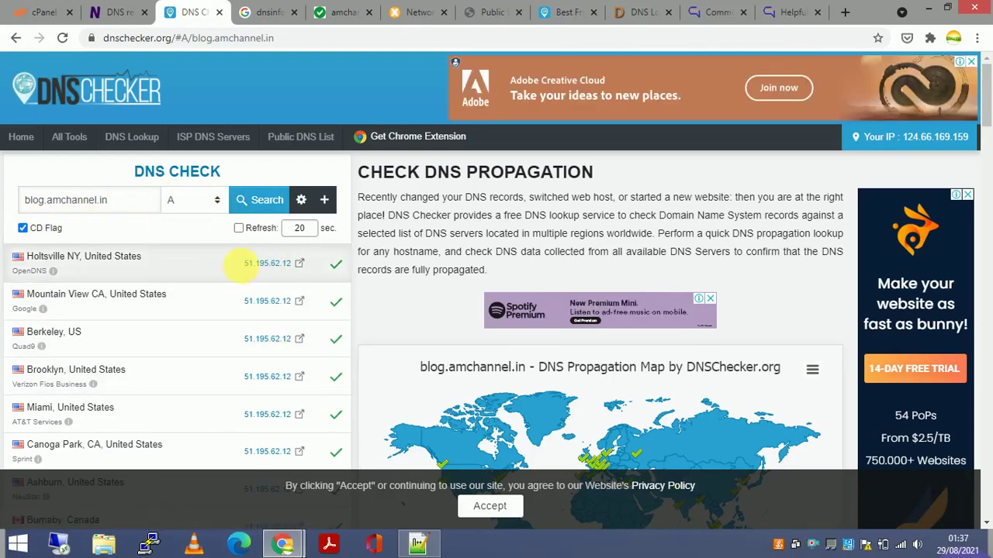
Examine the resolved IP addresses for blog.amchannel.in in the server list and on the propagation map.
drag(245, 269, 271, 264)
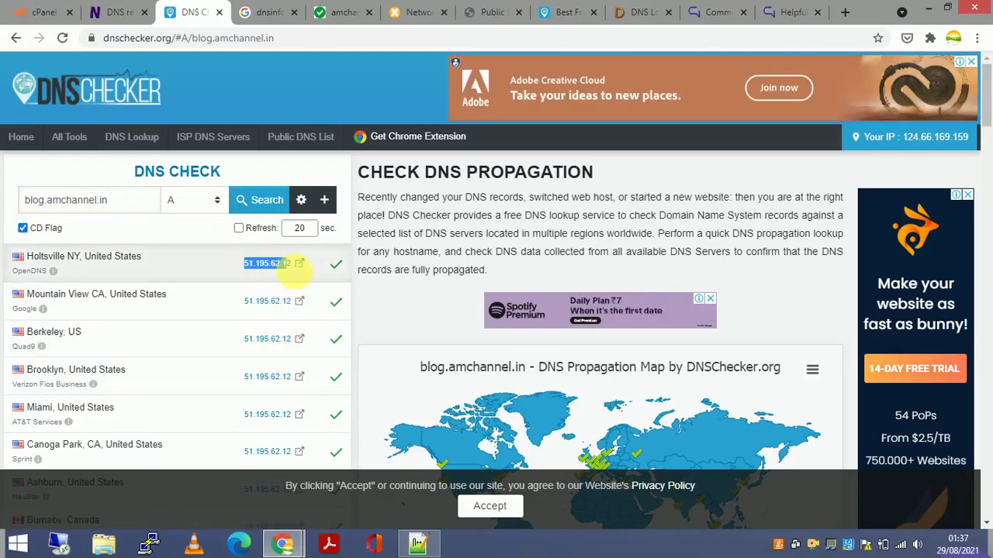
click(163, 260)
scroll(169, 267, down, 2)
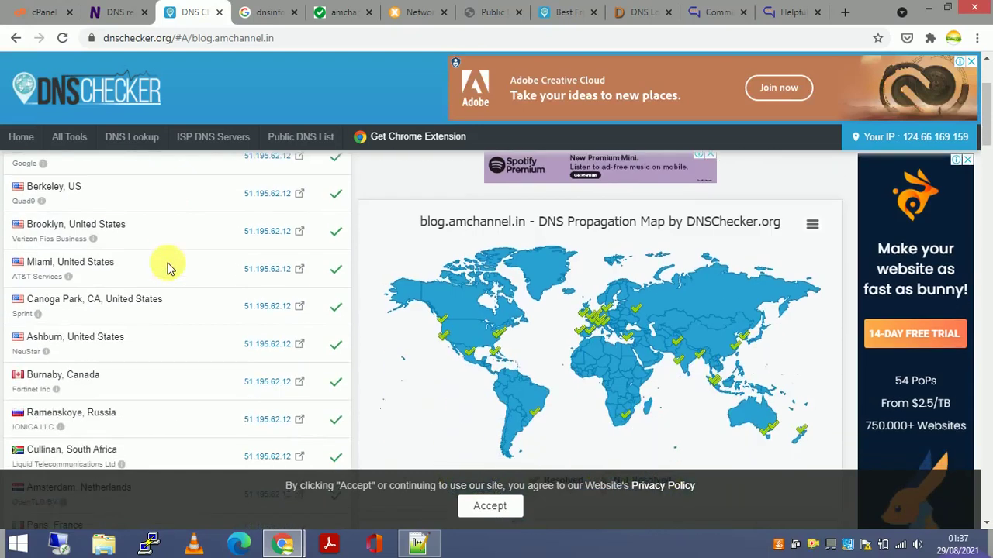
mouse_move(601, 325)
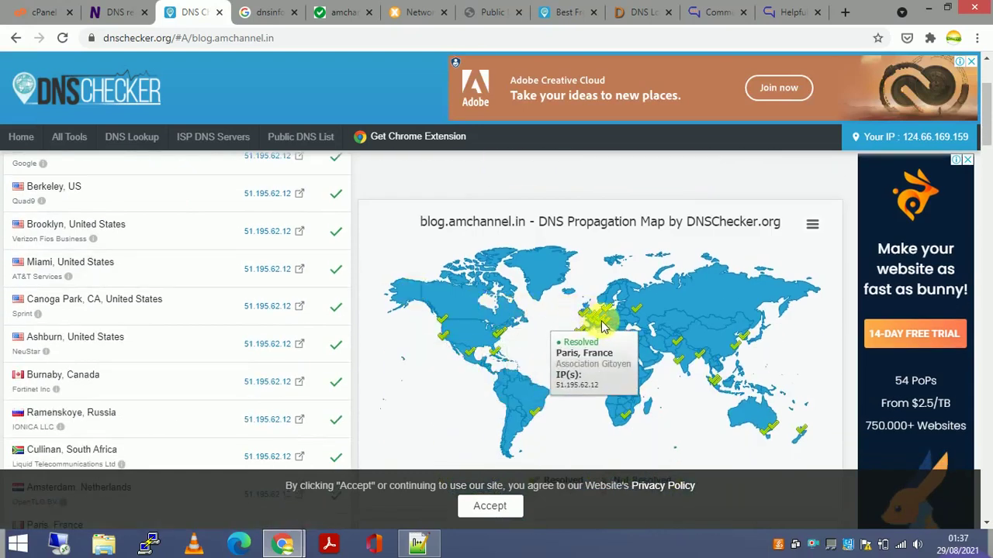
Inspect the resolved A record at individual server locations across the continents on the blog.amchannel.in propagation map.
scroll(605, 325, down, 1)
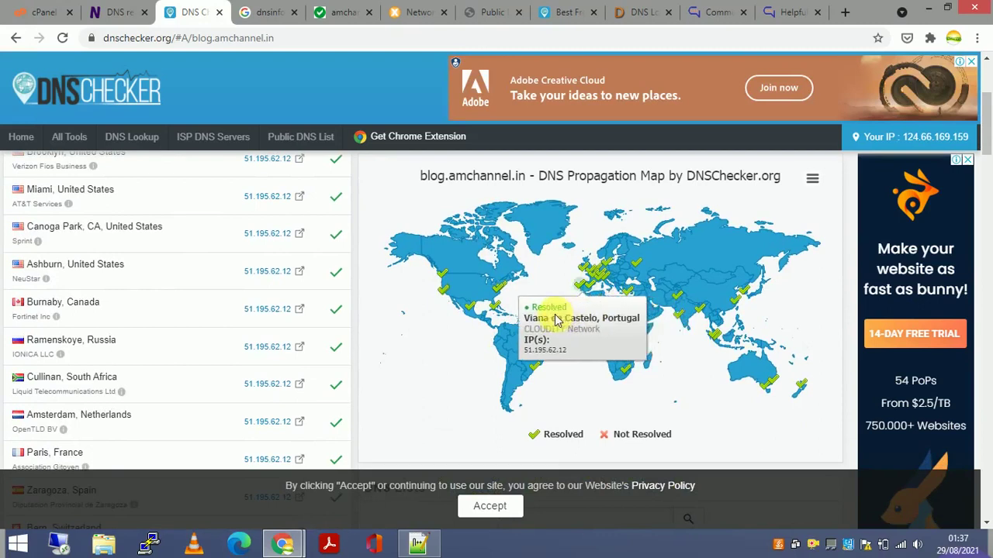
mouse_move(770, 373)
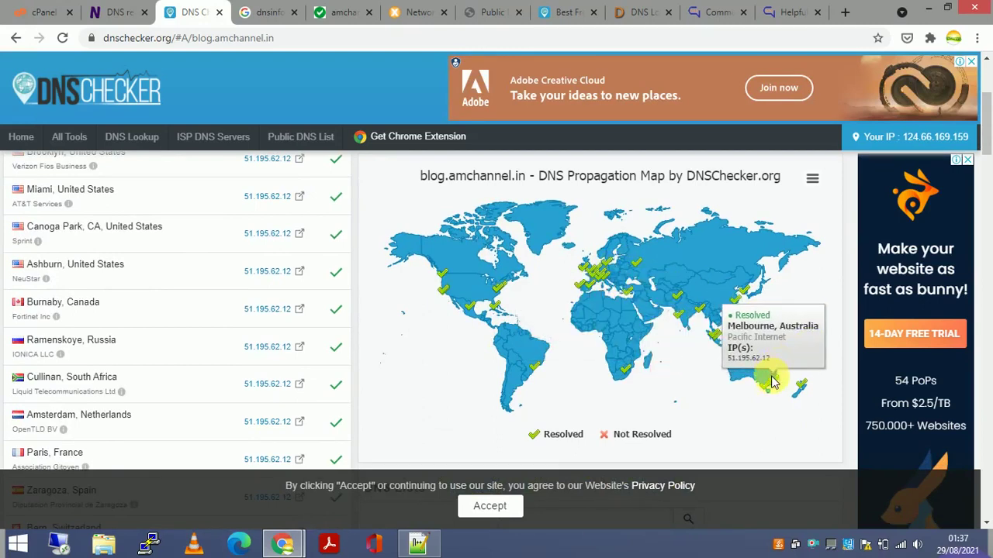
mouse_move(500, 314)
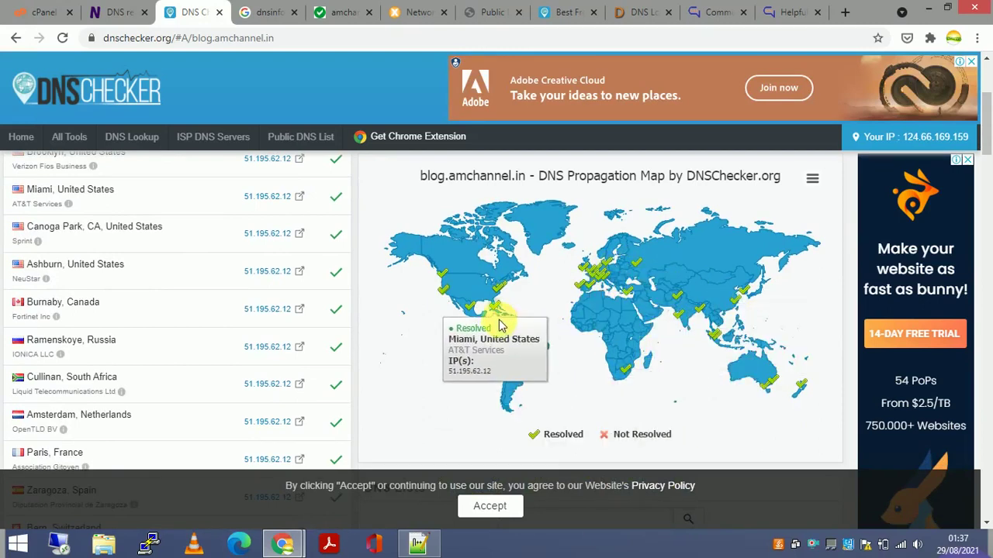
mouse_move(497, 292)
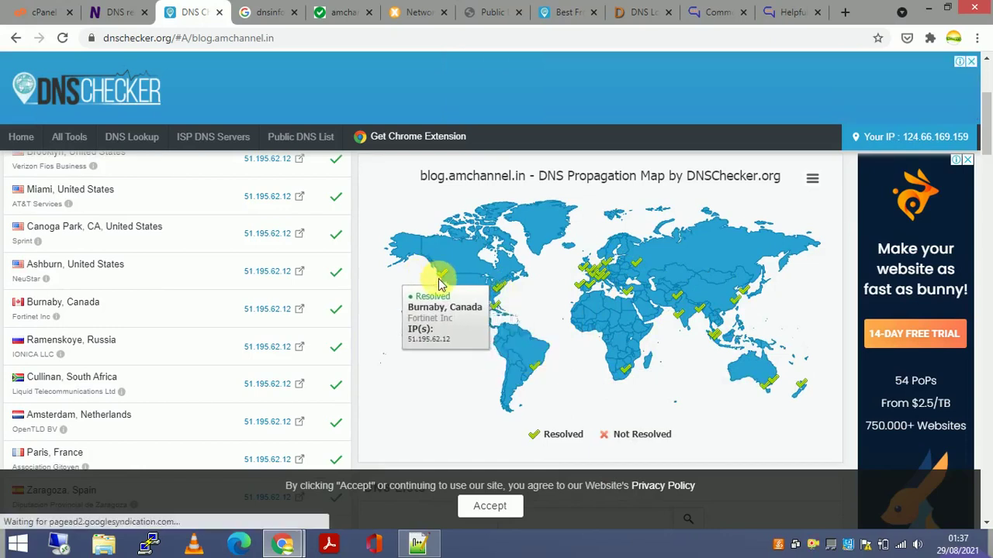
mouse_move(441, 297)
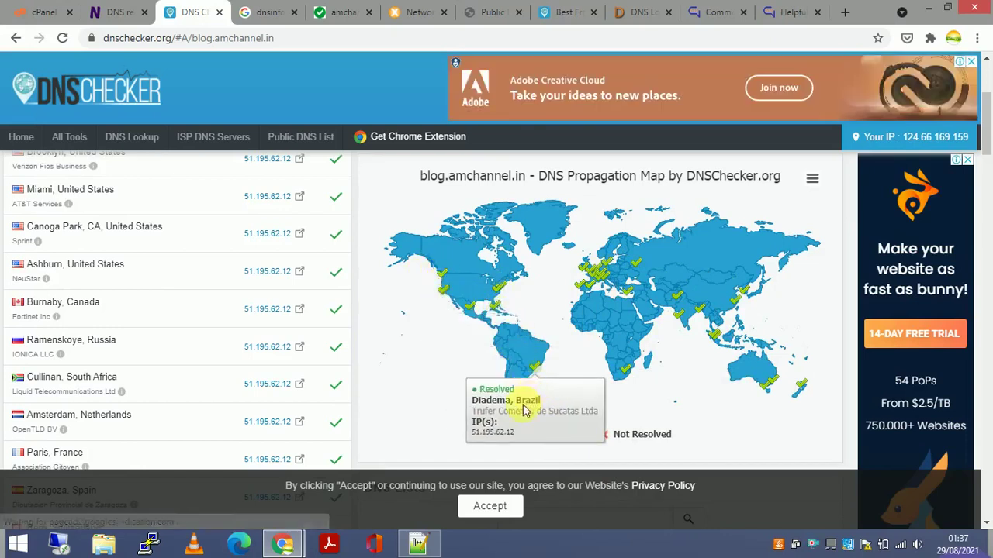
mouse_move(674, 366)
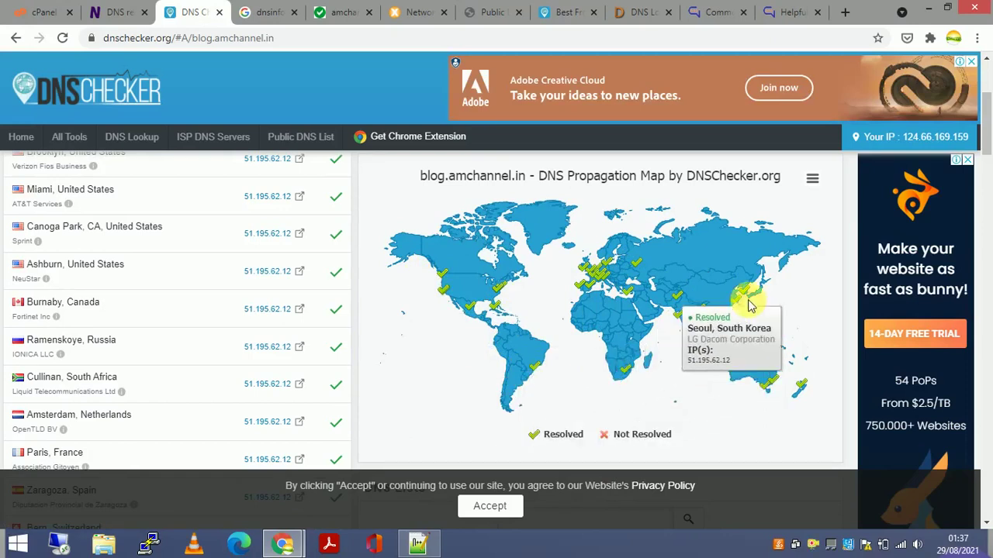
mouse_move(704, 309)
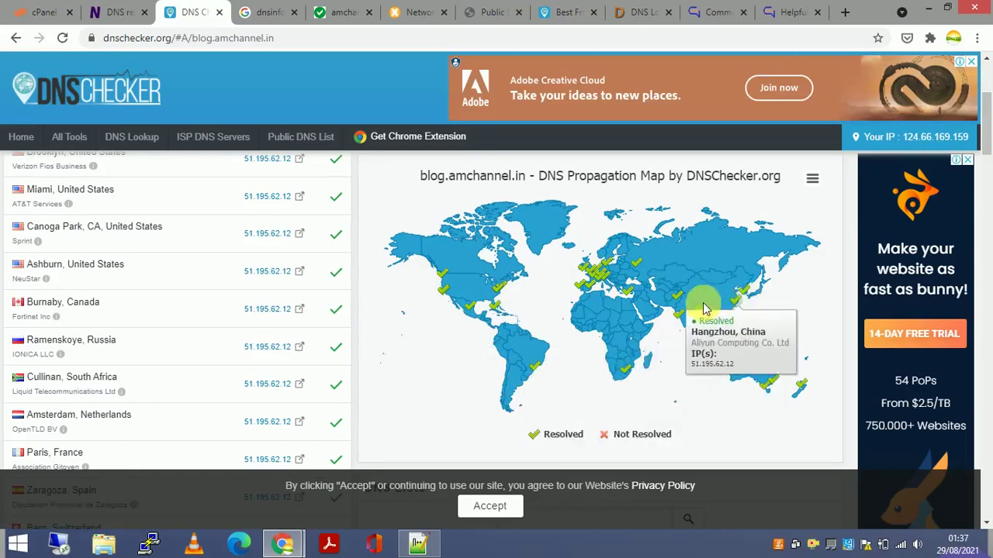
click(814, 179)
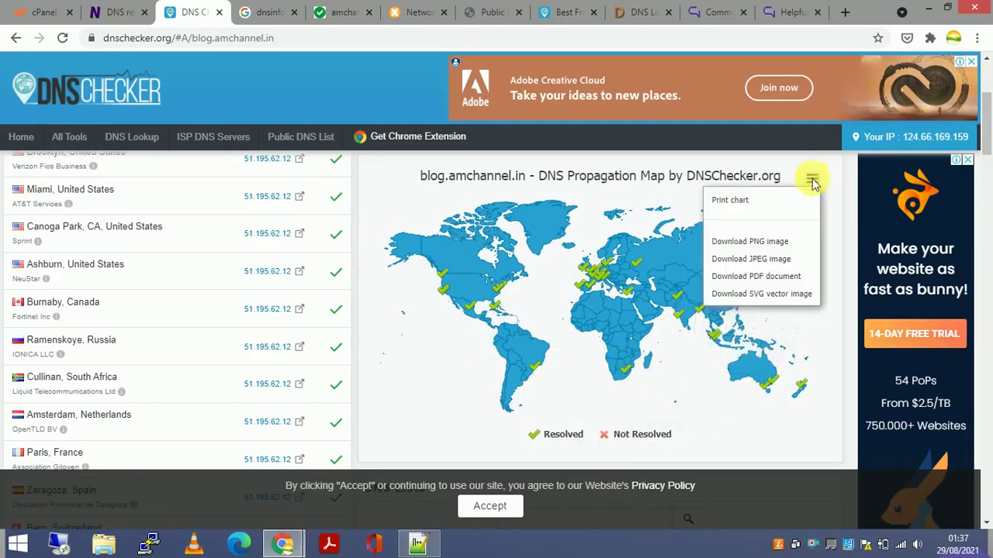
click(751, 242)
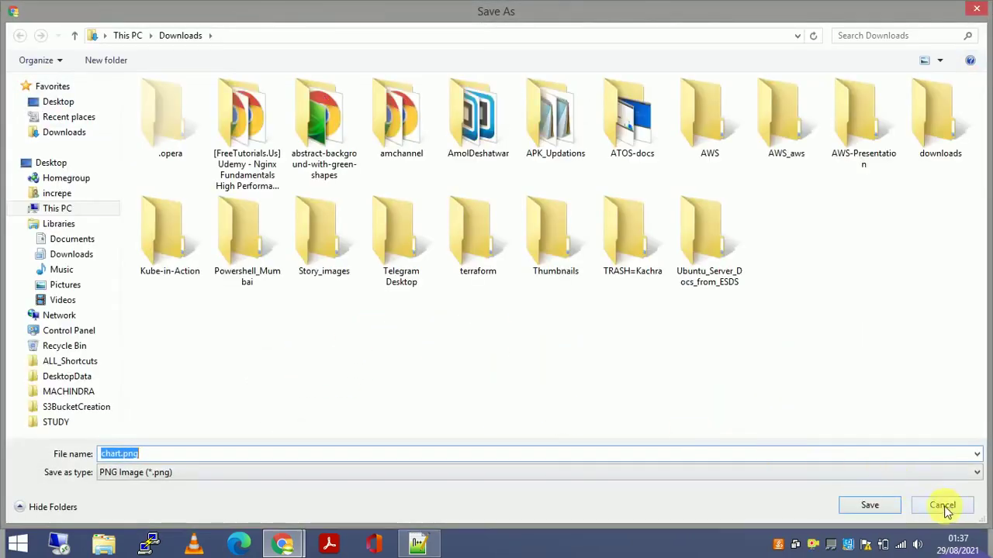
click(936, 506)
Check the propagation of the TXT records for blog.amchannel.in and review the values returned by the listed servers.
scroll(341, 326, down, 2)
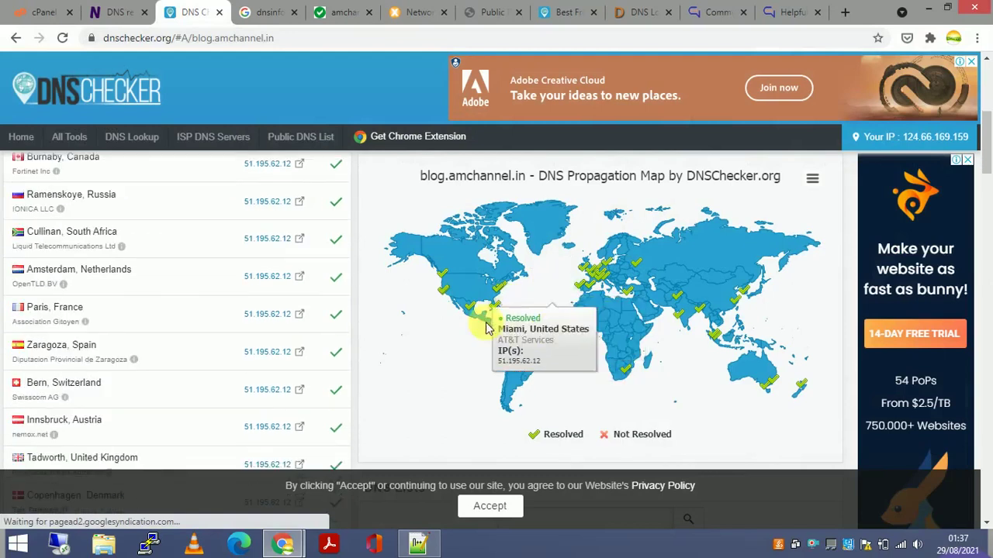
scroll(191, 321, up, 5)
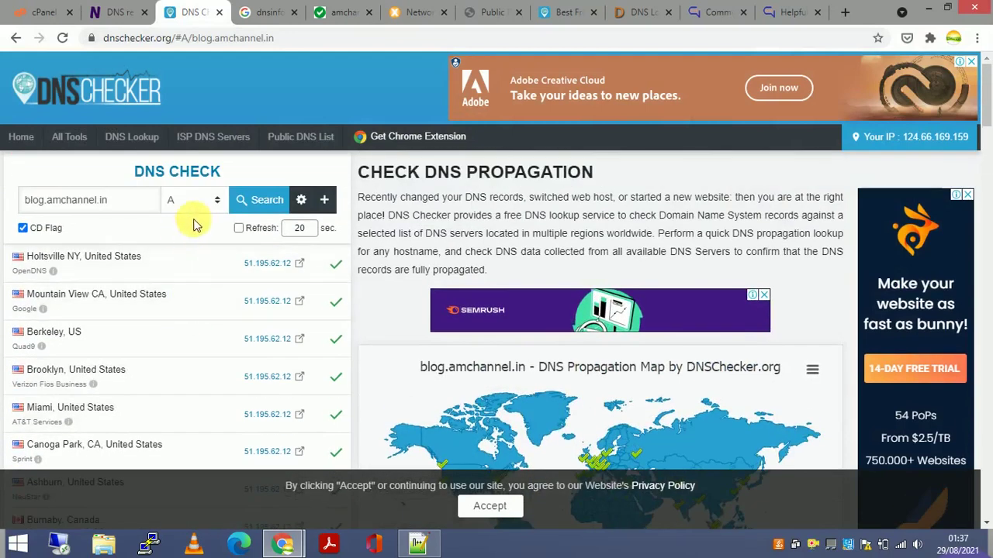
click(218, 203)
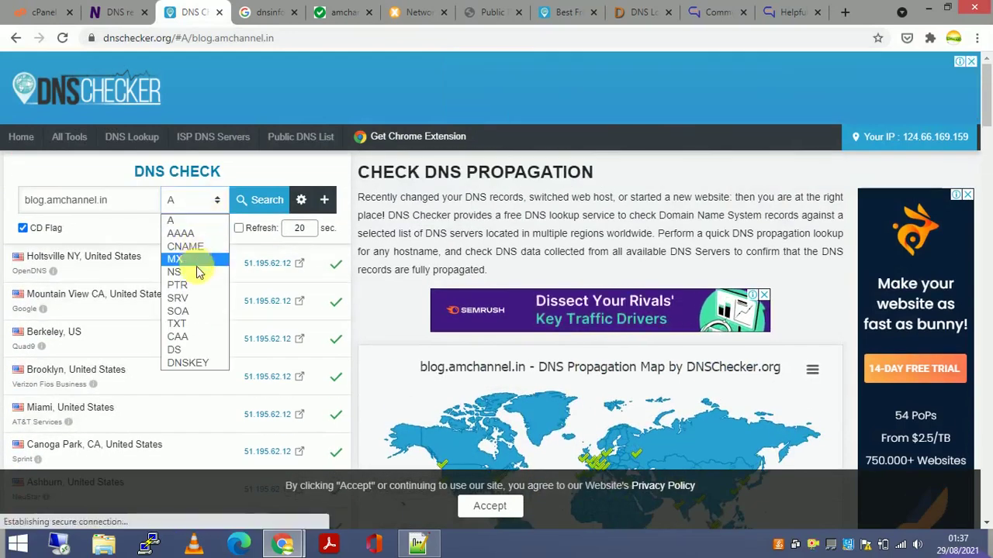
click(193, 325)
click(261, 203)
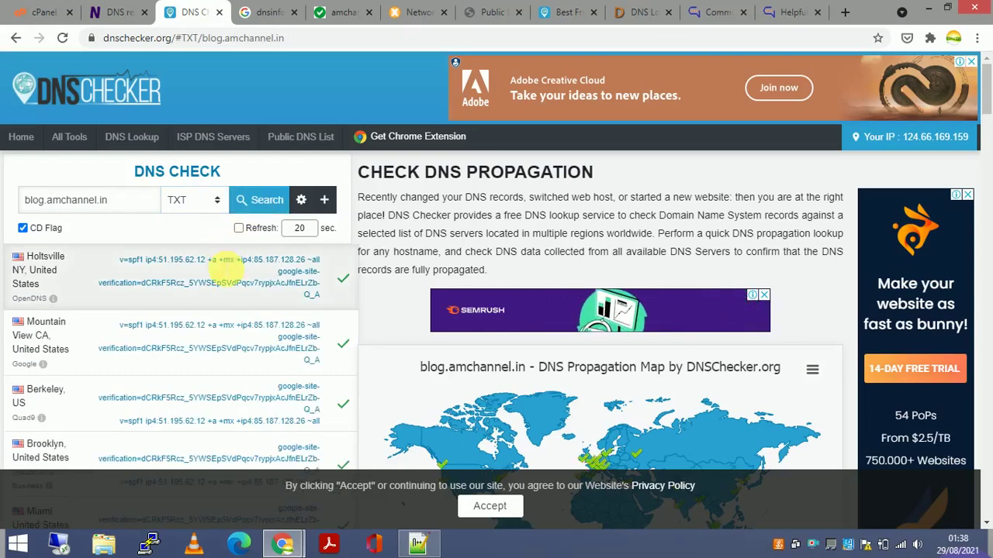
scroll(223, 267, down, 2)
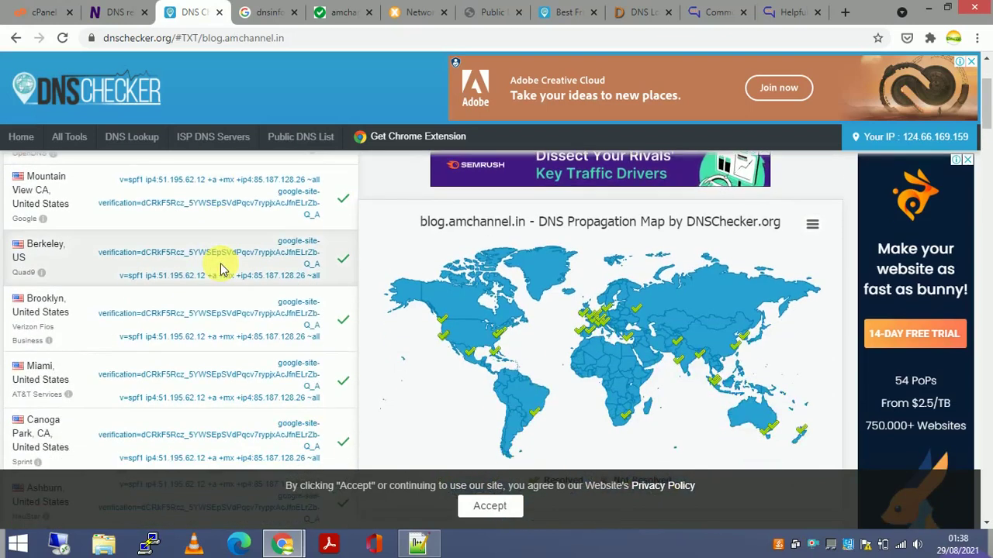
scroll(224, 267, down, 4)
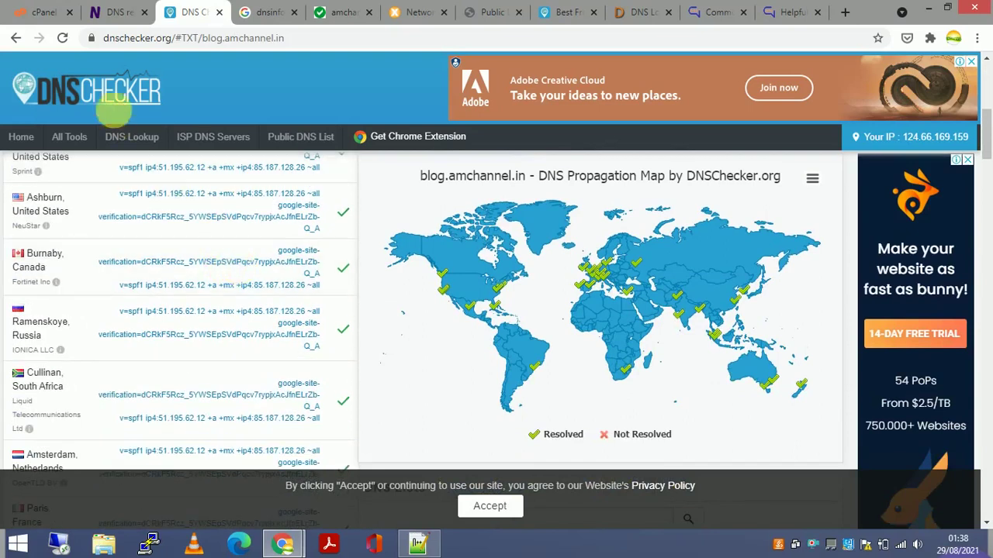
Switch to the MxToolbox SuperTool page and review the TXT lookup results for blog.amchannel.in.
click(341, 12)
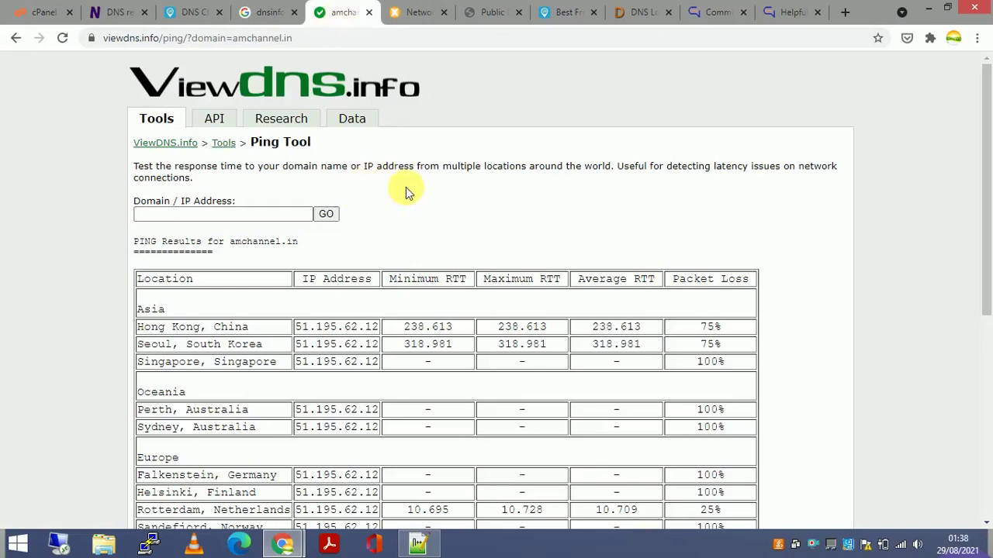
click(415, 13)
triple_click(149, 180)
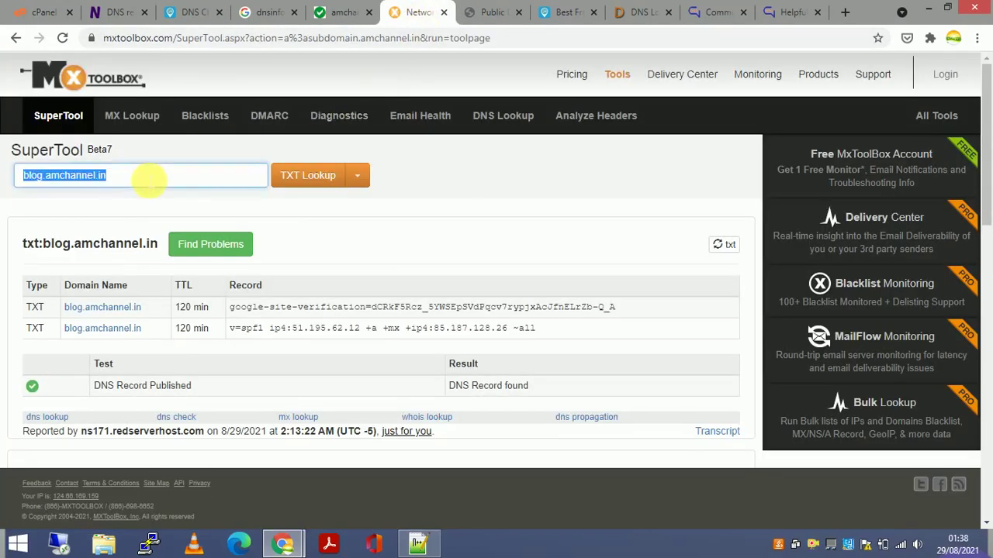
click(146, 178)
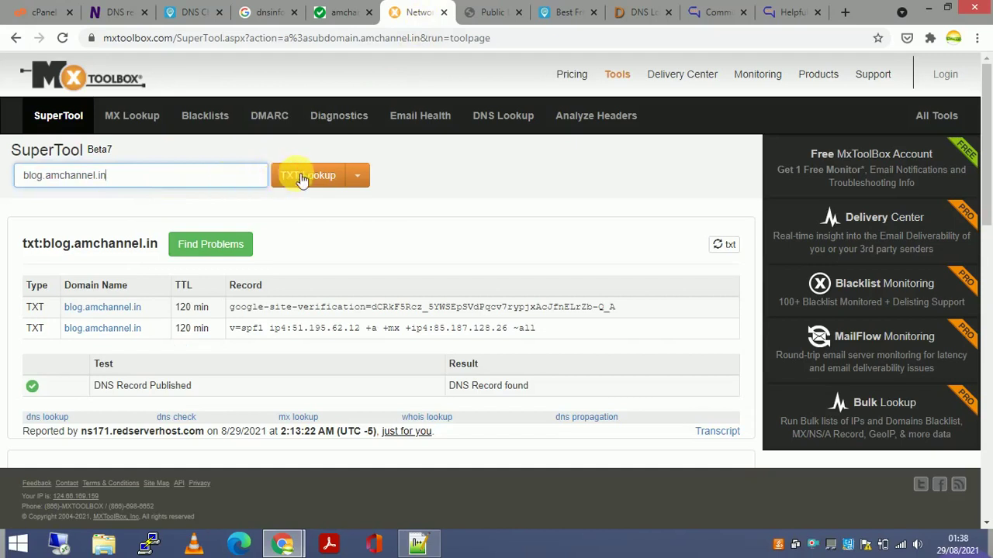
click(440, 174)
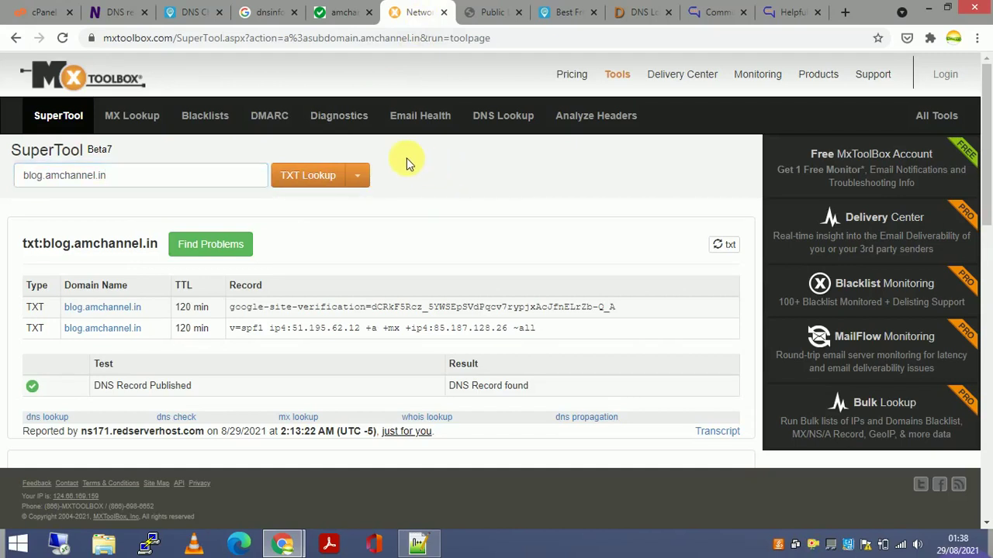
click(198, 182)
click(190, 178)
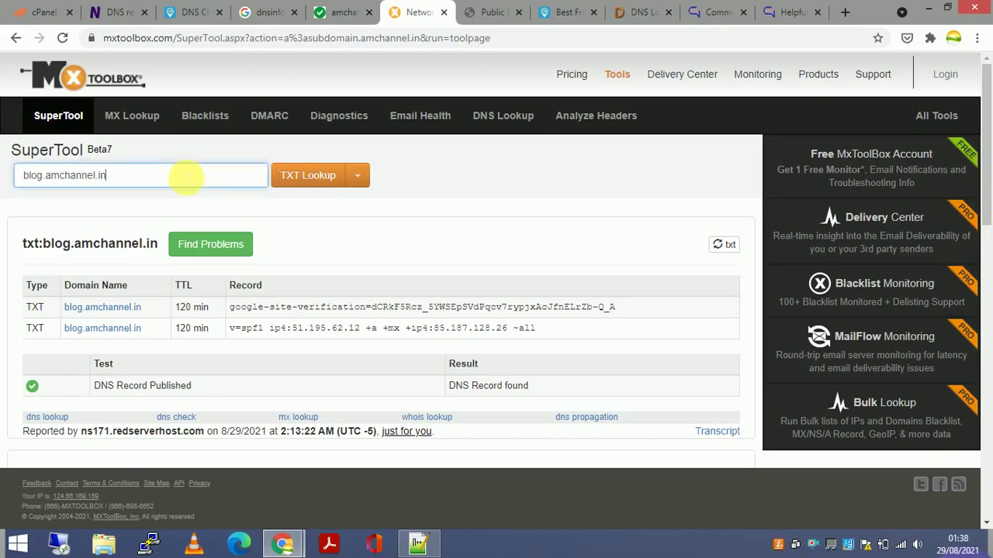
click(411, 222)
scroll(411, 222, down, 3)
scroll(411, 221, up, 3)
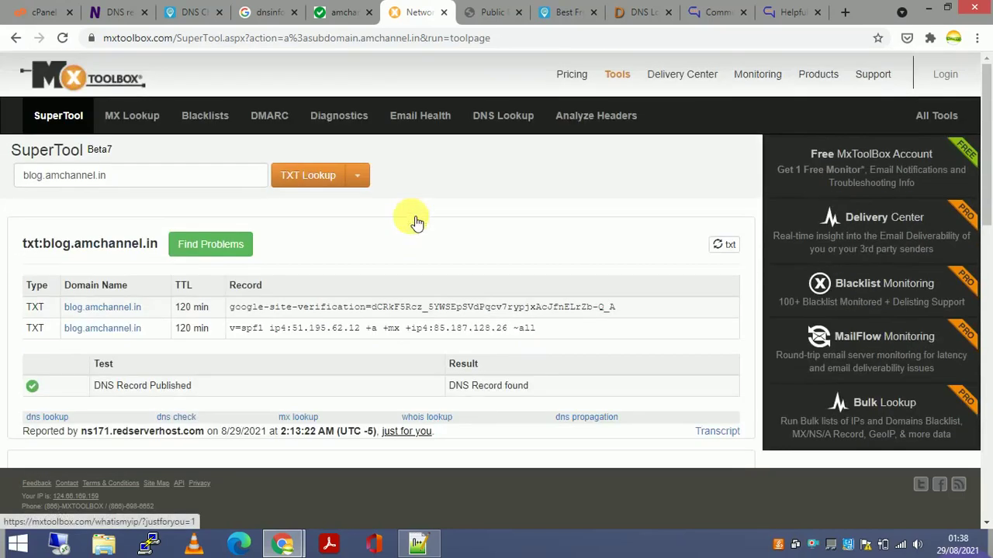
Examine the lookup types that SuperTool offers besides TXT Lookup, keeping the current selection.
click(357, 176)
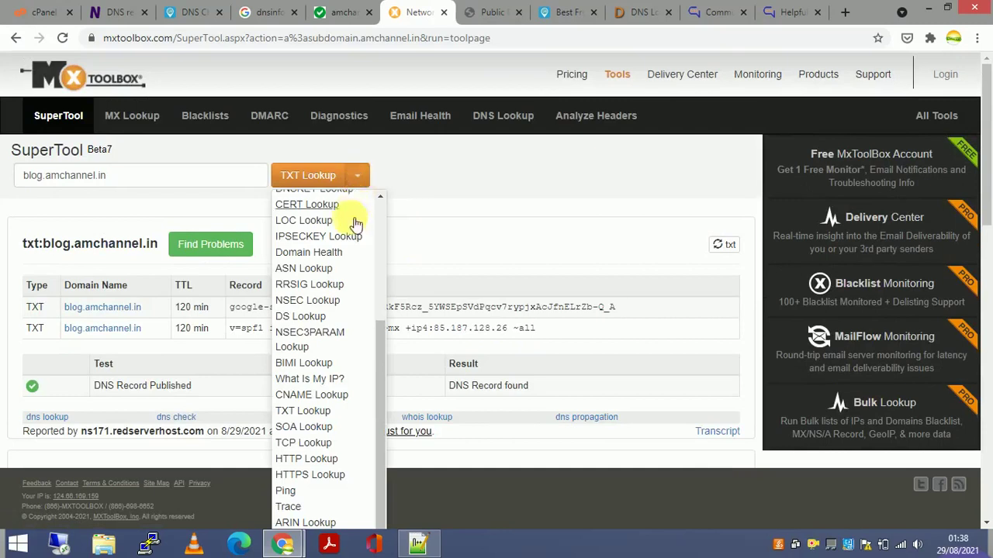
scroll(310, 293, down, 1)
scroll(314, 290, up, 5)
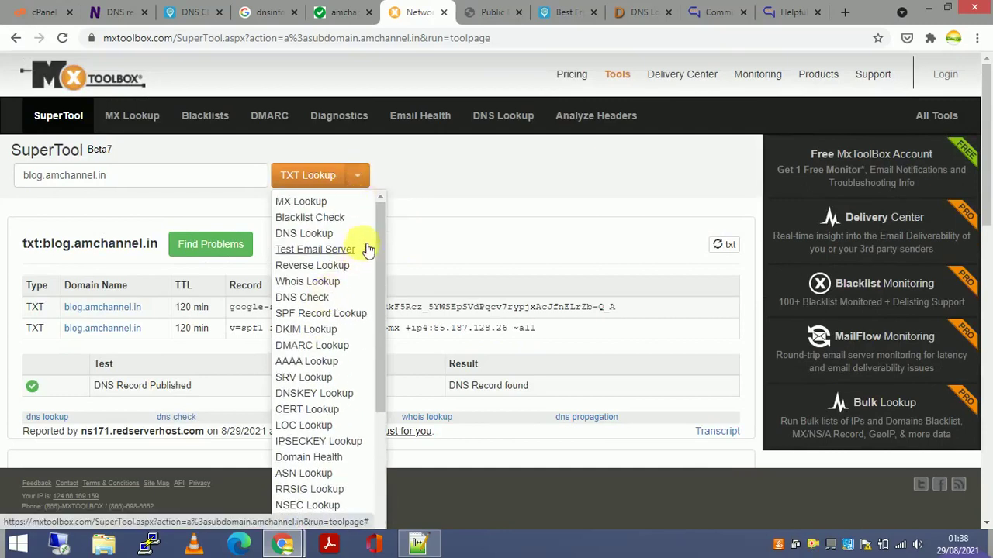
click(421, 165)
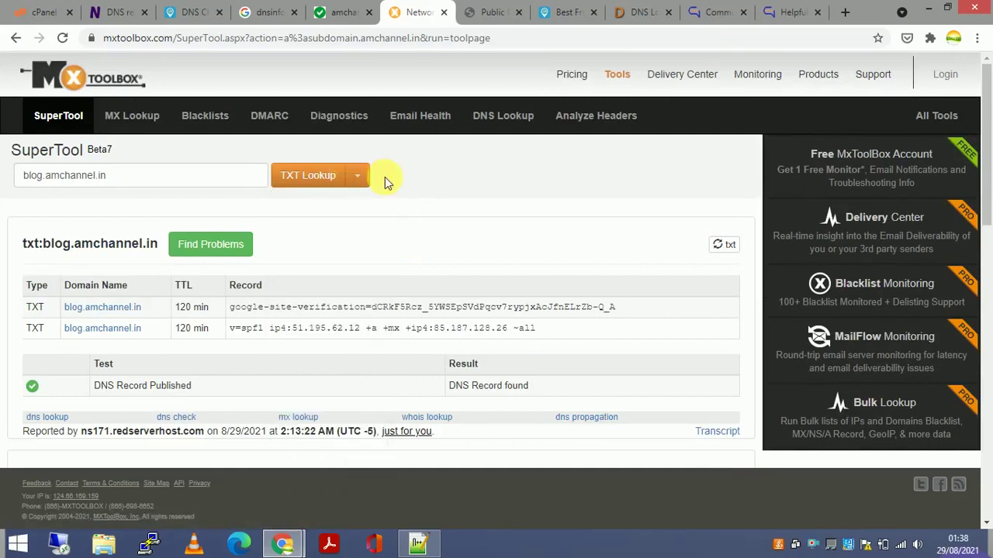
click(357, 176)
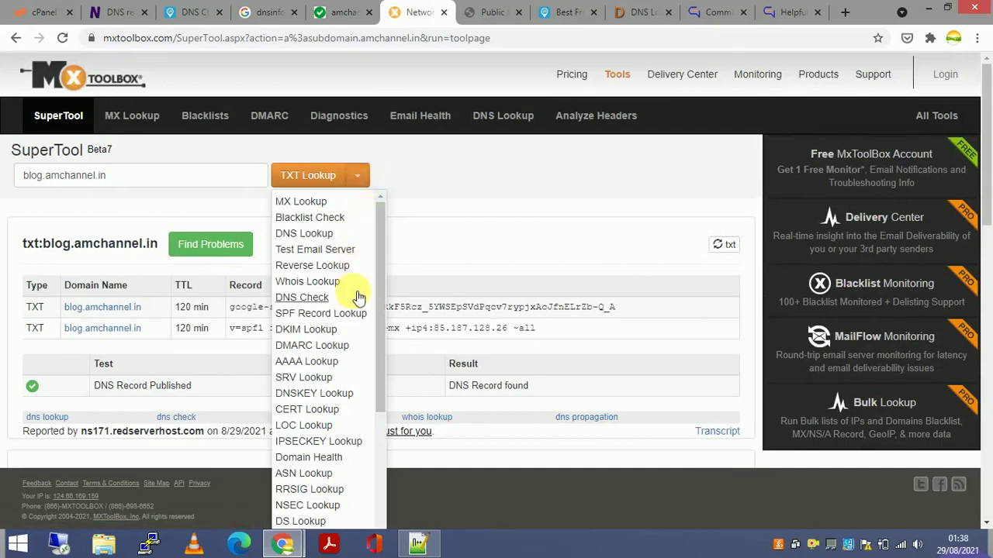
scroll(359, 299, down, 1)
scroll(358, 303, down, 5)
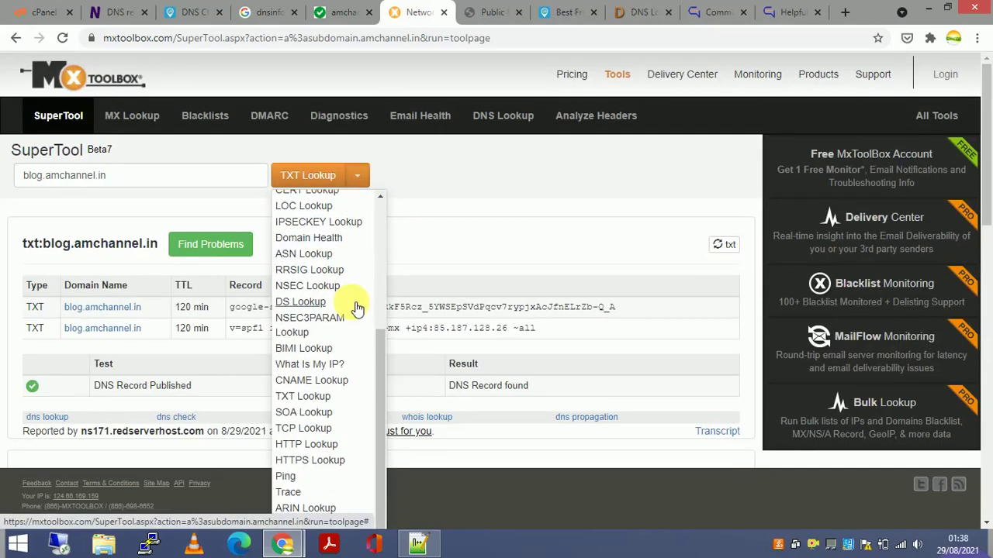
scroll(355, 307, up, 5)
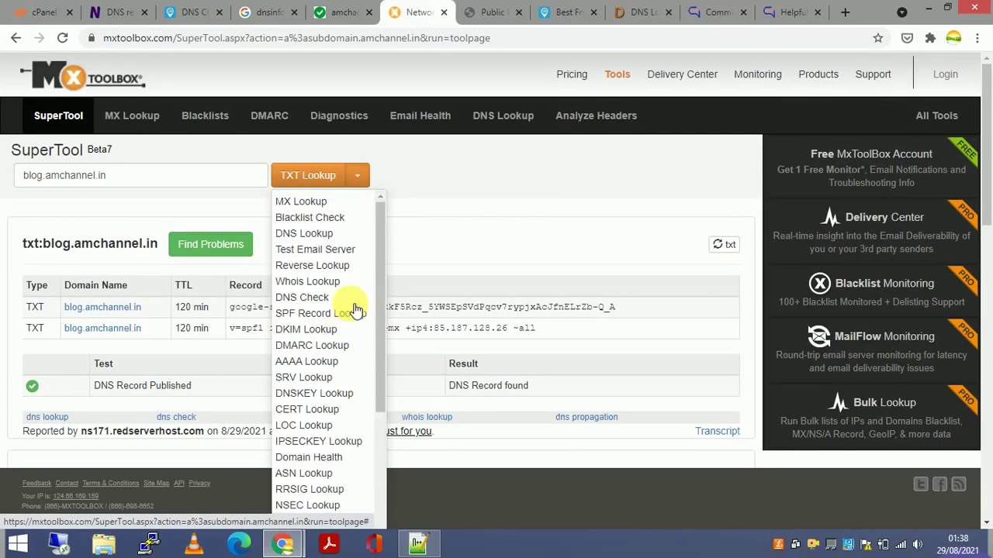
click(447, 189)
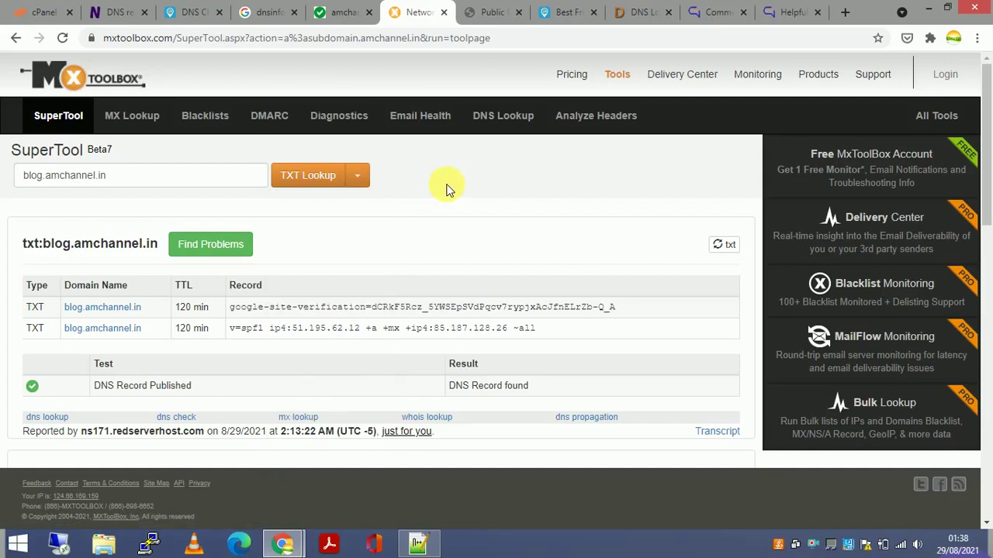
Read the AMchannel blog article on common DNS records and their uses, including the SPF, DKIM and DMARC spam filter records.
click(717, 11)
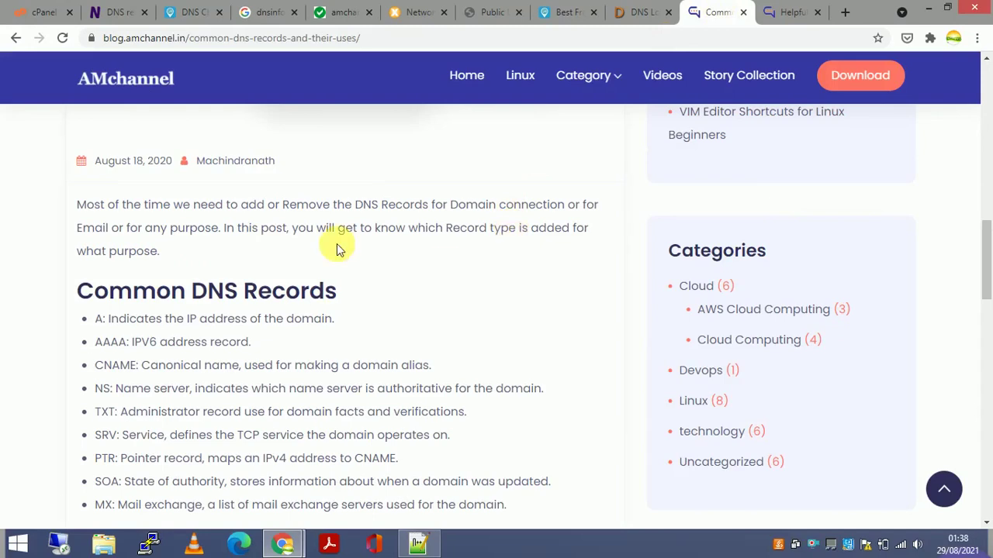
scroll(337, 248, down, 2)
scroll(344, 248, down, 2)
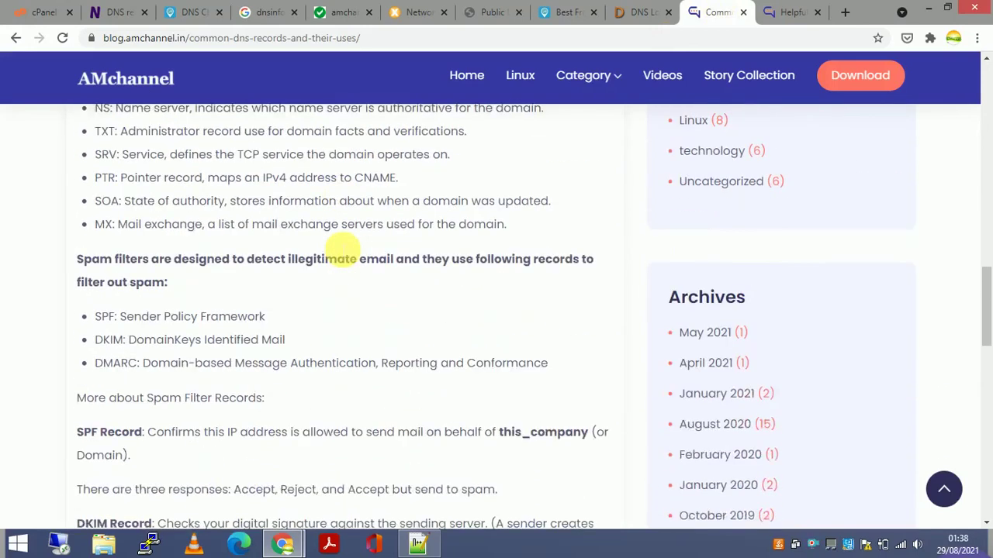
scroll(343, 250, up, 2)
scroll(344, 253, down, 1)
scroll(343, 253, down, 7)
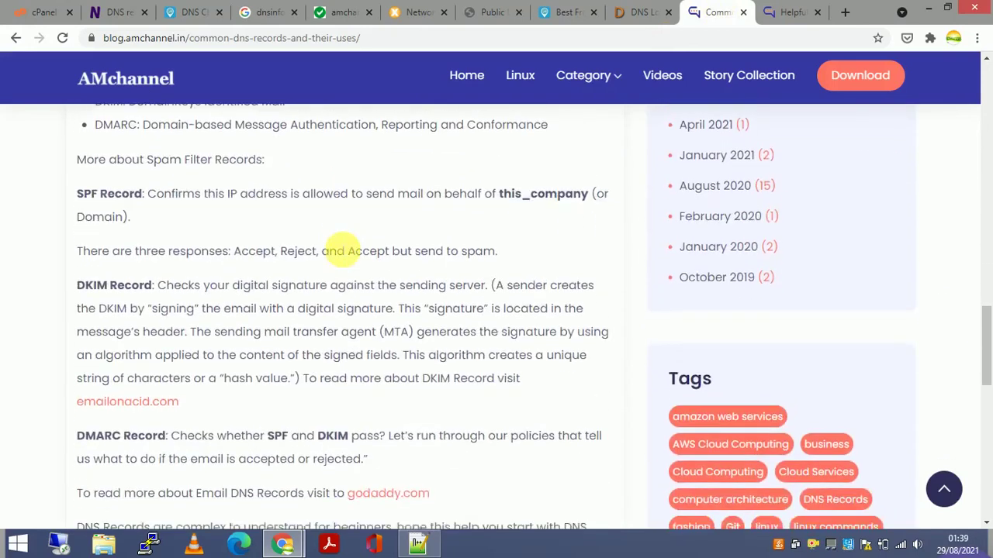
scroll(355, 248, up, 4)
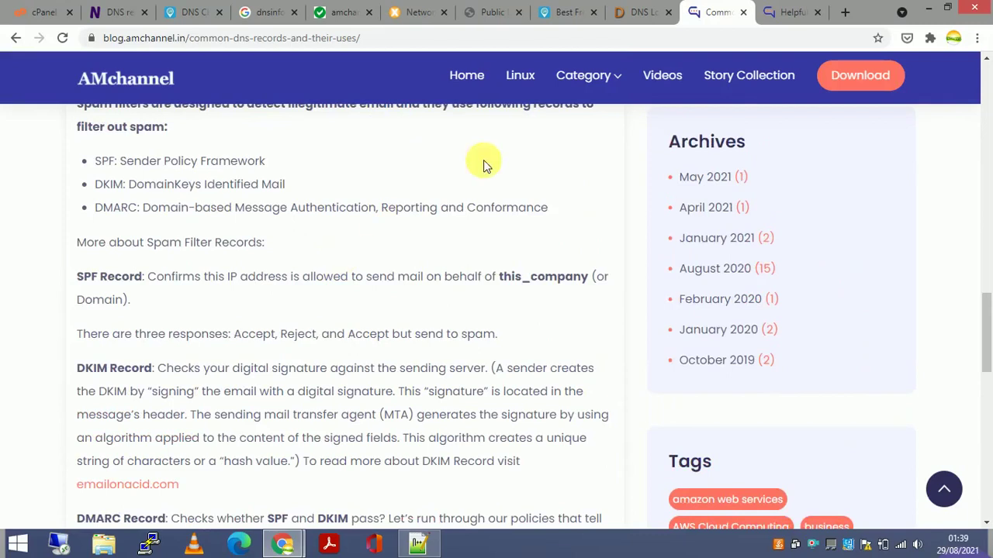
Open DNSwatch from the DNS Checkers section of the AMchannel article on helpful online tools for technical support teams.
click(788, 11)
scroll(379, 204, up, 3)
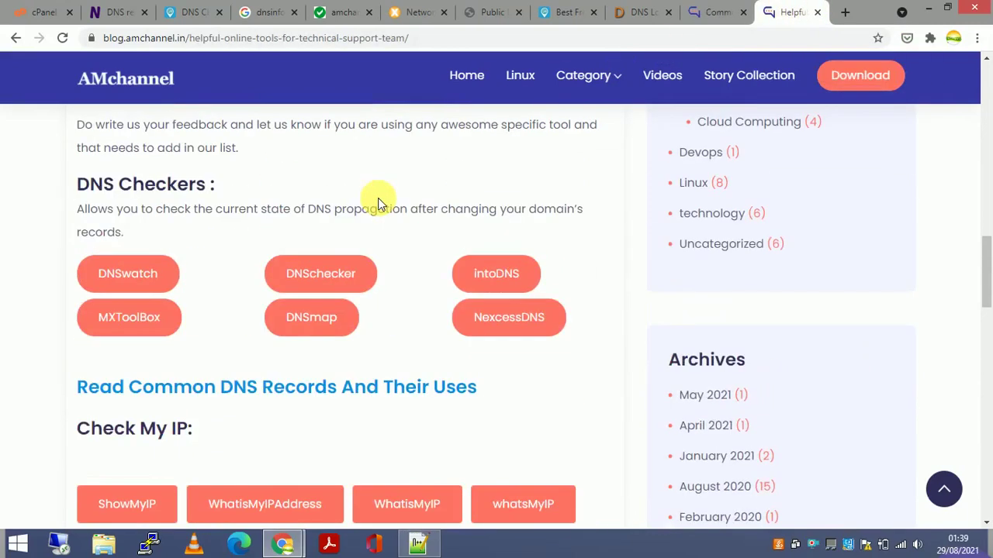
scroll(378, 203, down, 1)
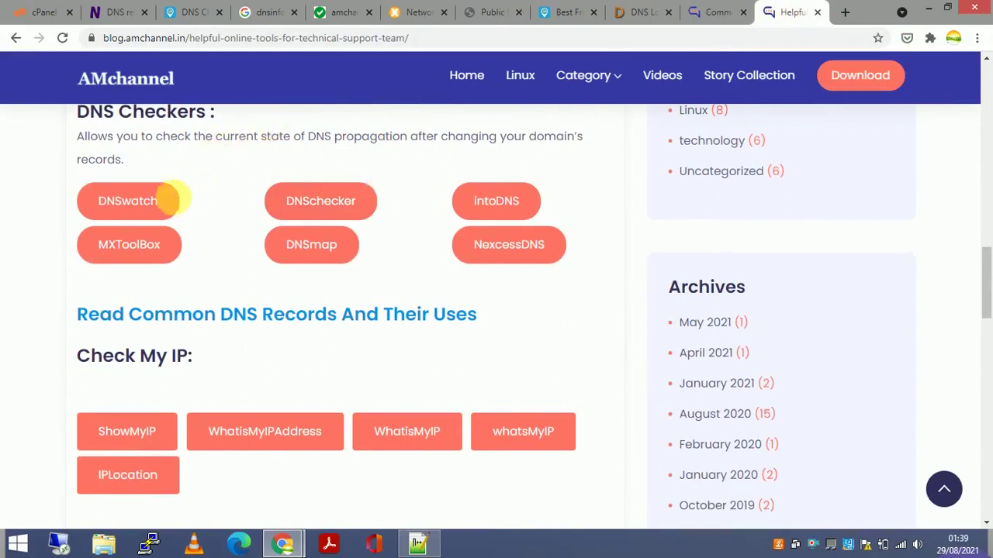
click(128, 203)
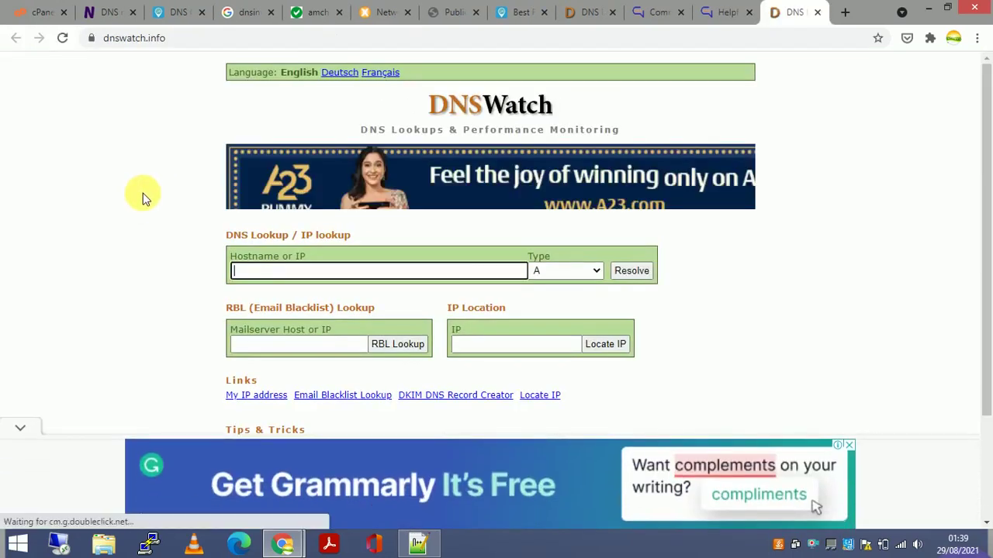
click(727, 9)
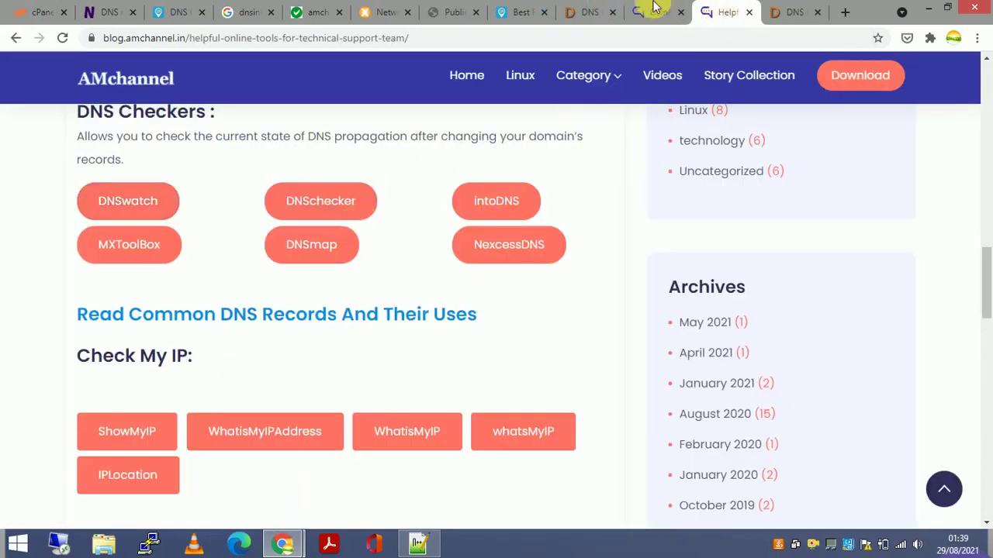
click(792, 12)
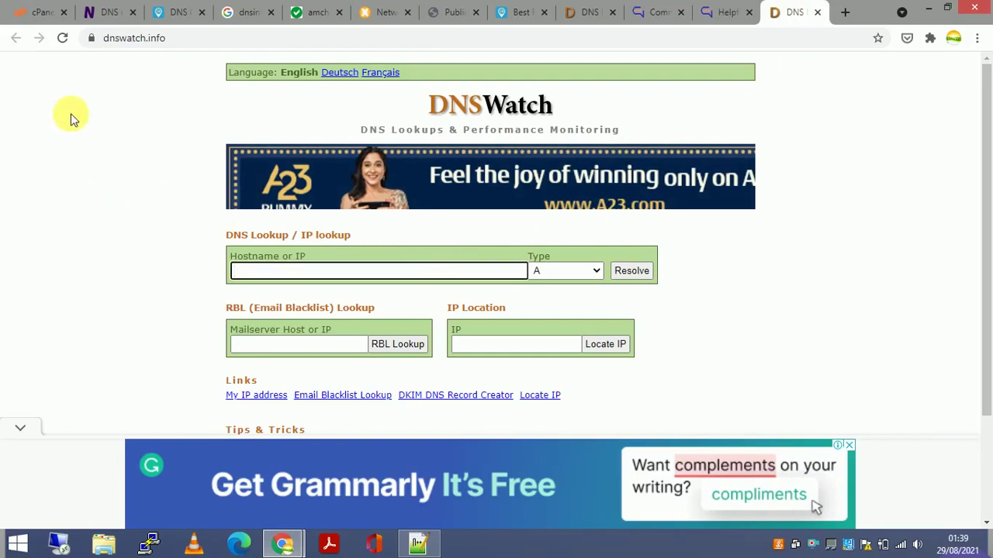
Return to the cPanel Zone Editor, show all record types for amchannel.in and look through the full list.
click(36, 12)
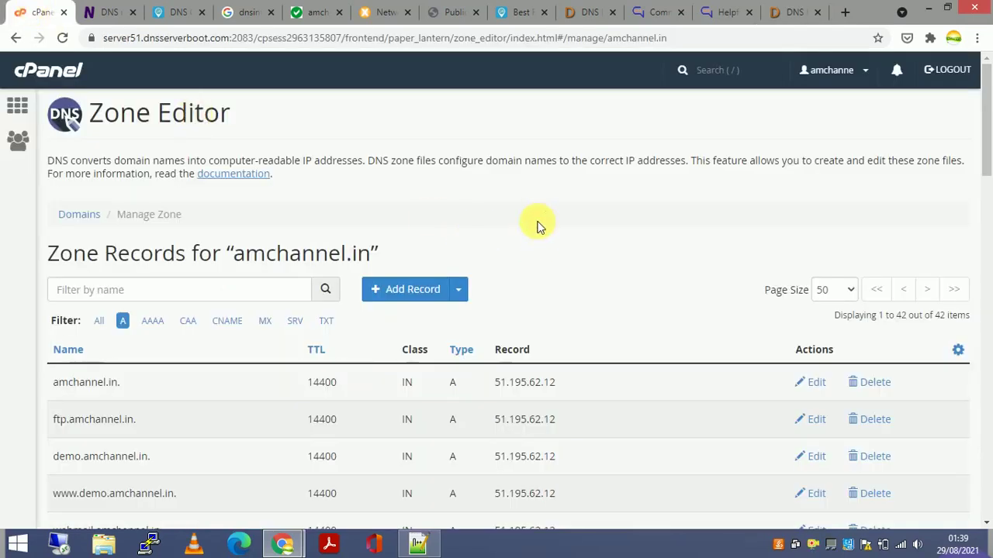
scroll(539, 225, down, 3)
scroll(539, 225, up, 2)
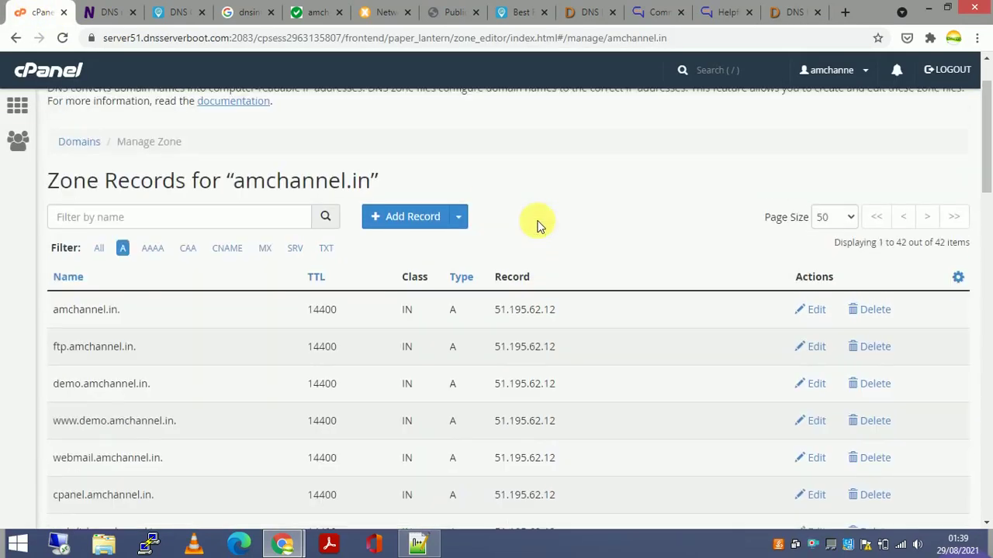
click(98, 248)
scroll(520, 252, down, 8)
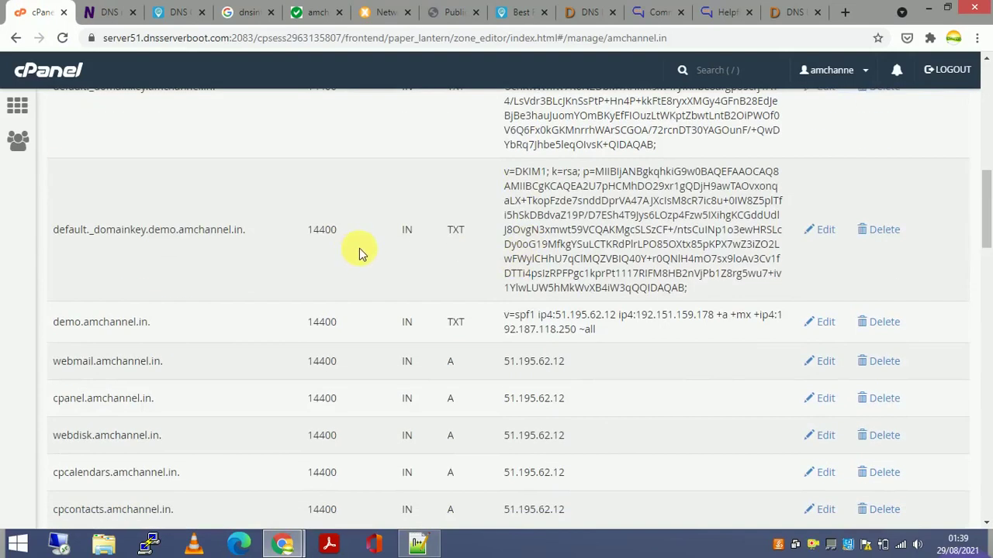
scroll(359, 249, down, 8)
scroll(360, 248, down, 4)
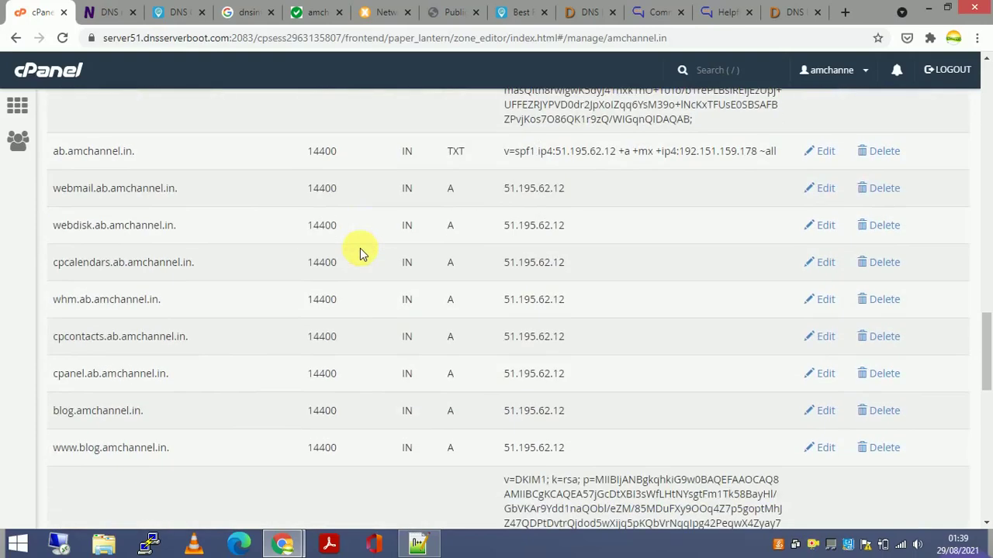
scroll(360, 249, up, 12)
scroll(360, 248, up, 9)
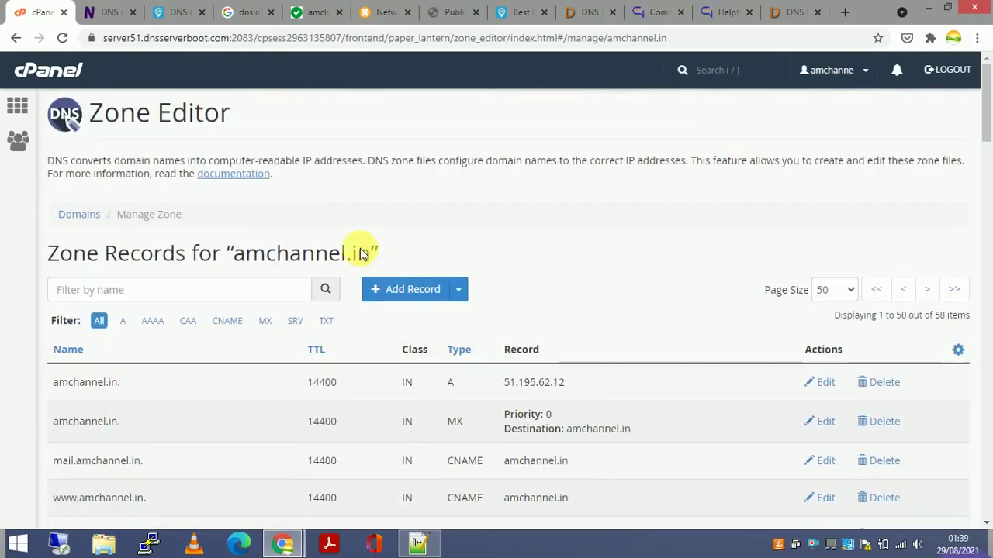
Filter the zone records by the name "subdomain" and delete the A record for subdomain.amchannel.in, confirming the deletion.
click(218, 289)
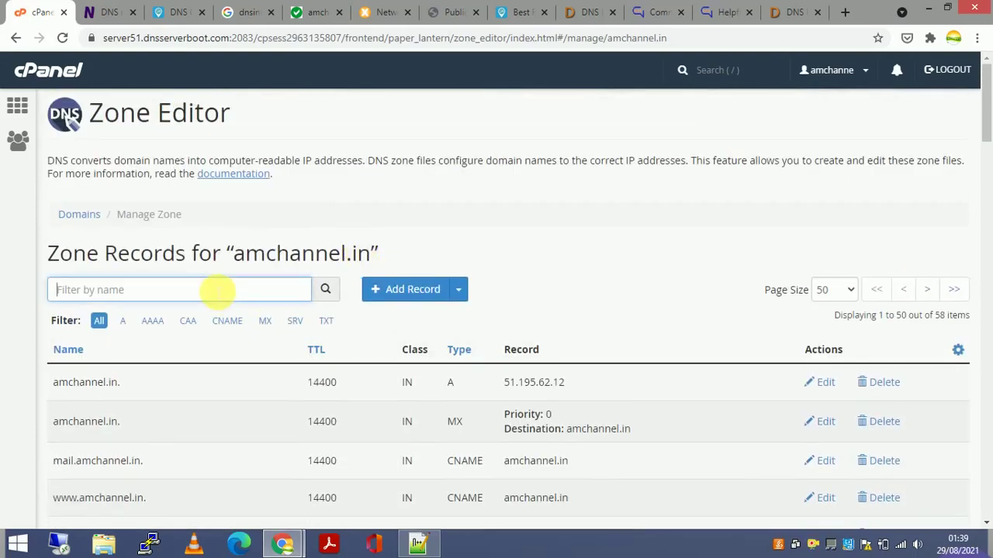
text(subdomain)
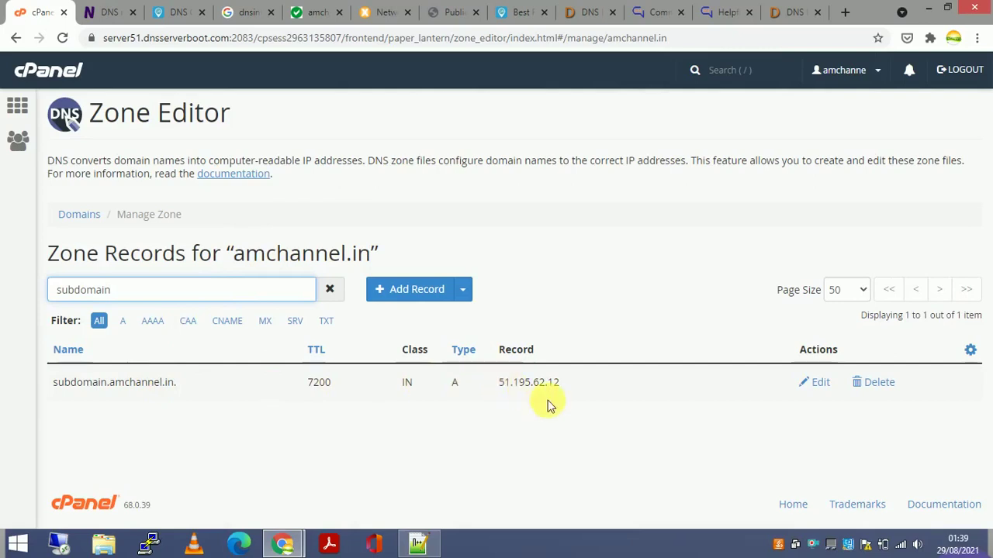
click(882, 385)
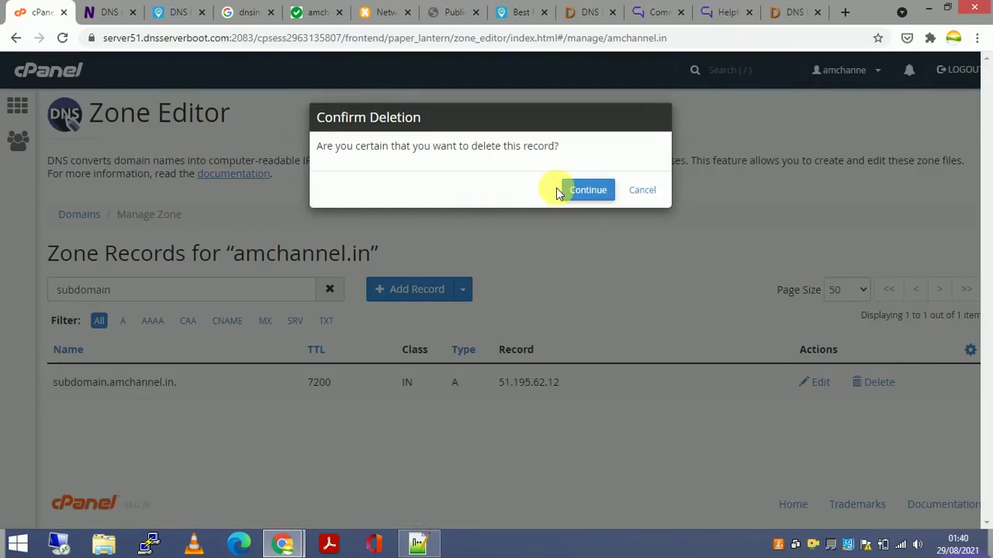
click(585, 194)
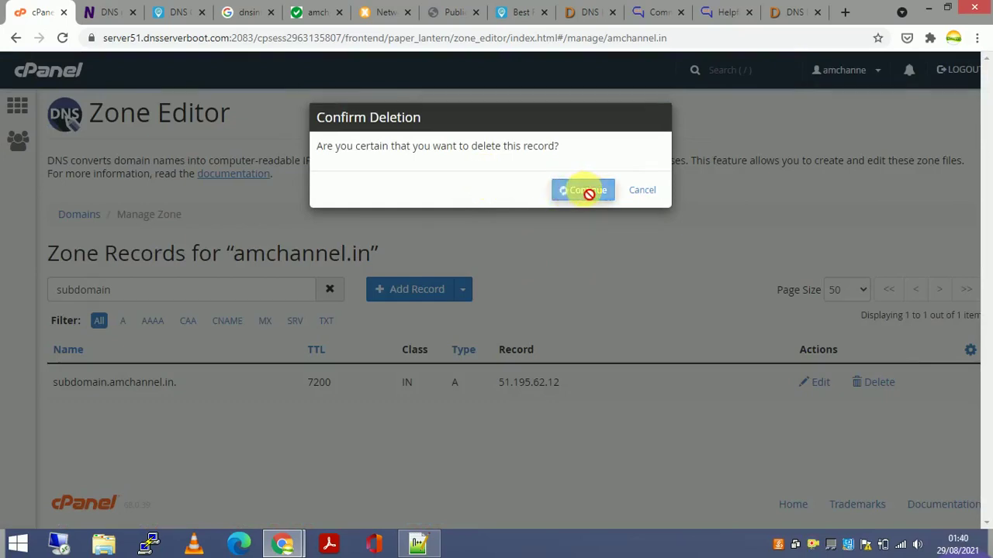